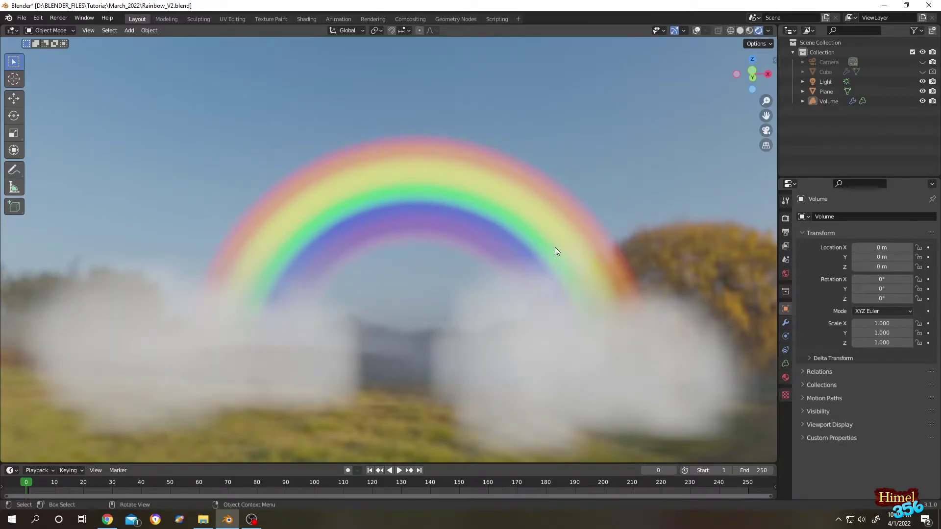
Orbit the view around the finished rainbow scene
mouse_move(554, 247)
middle_down()
mouse_move(578, 247)
mouse_move(549, 252)
mouse_move(563, 249)
middle_up()
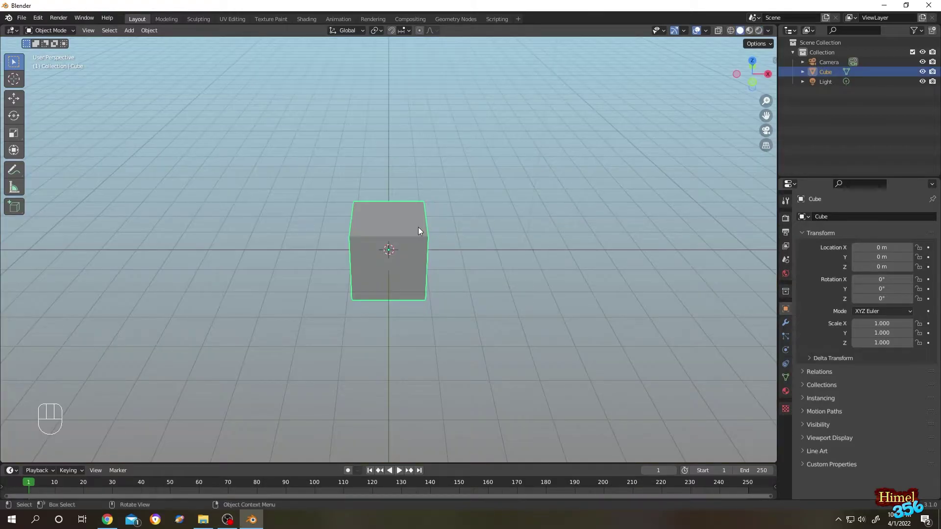
Delete the default cube and add a mesh plane in its place
key(x)
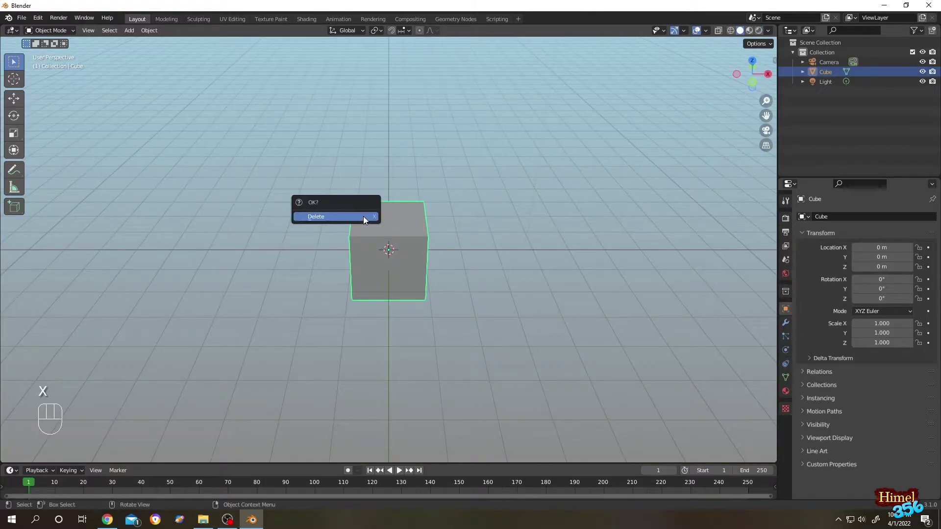
click(363, 216)
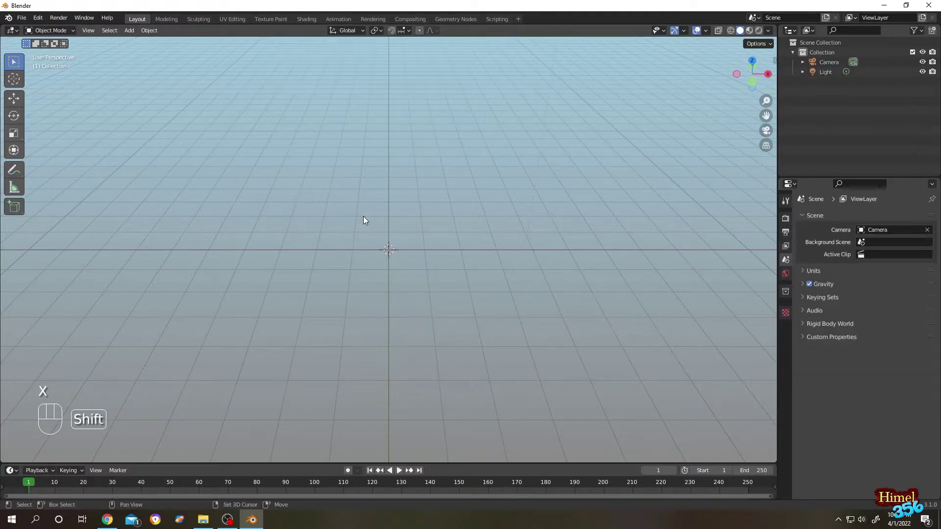
key(shift+a)
mouse_move(363, 217)
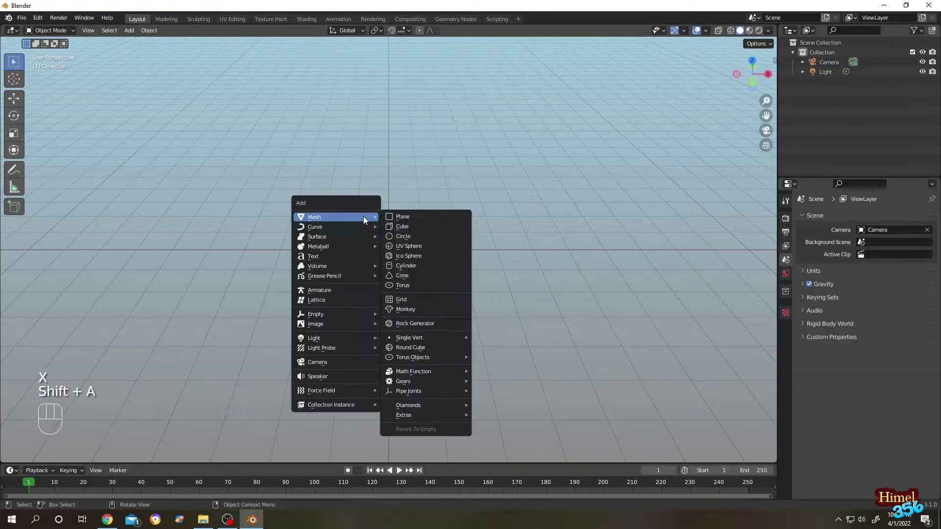
click(416, 219)
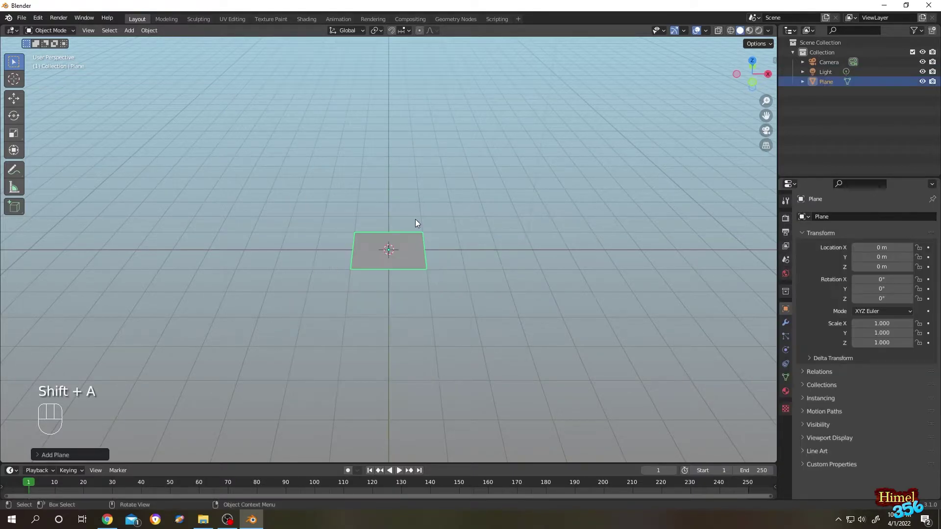
Turn on the move and rotate gizmos and rotate the plane 90° on X
click(690, 31)
click(648, 125)
click(647, 137)
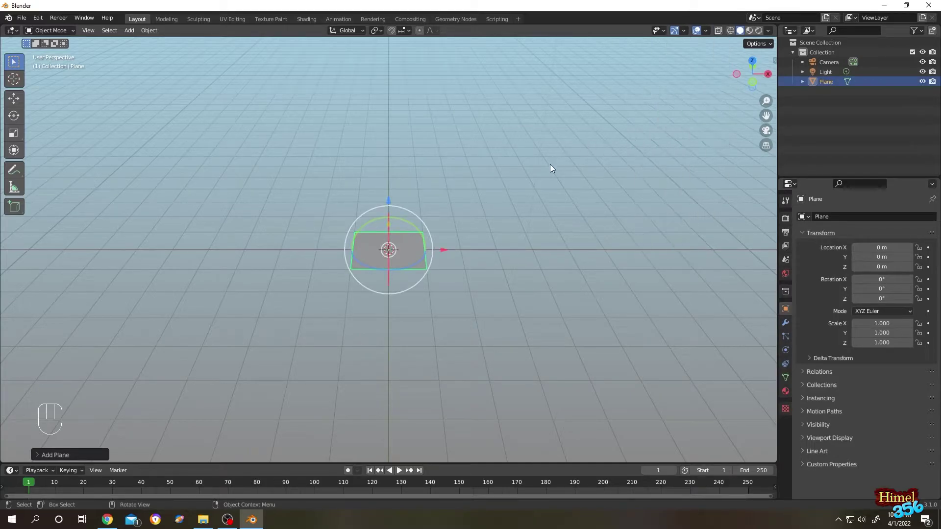
mouse_move(549, 164)
middle_down()
mouse_move(599, 163)
mouse_move(550, 166)
middle_up()
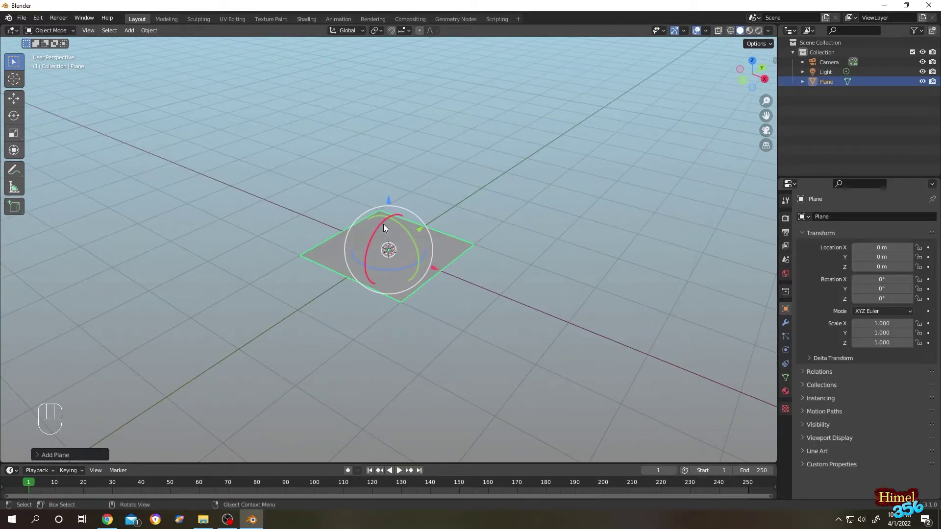
drag(383, 224, 404, 246)
key(KP_9)
key(KP_0)
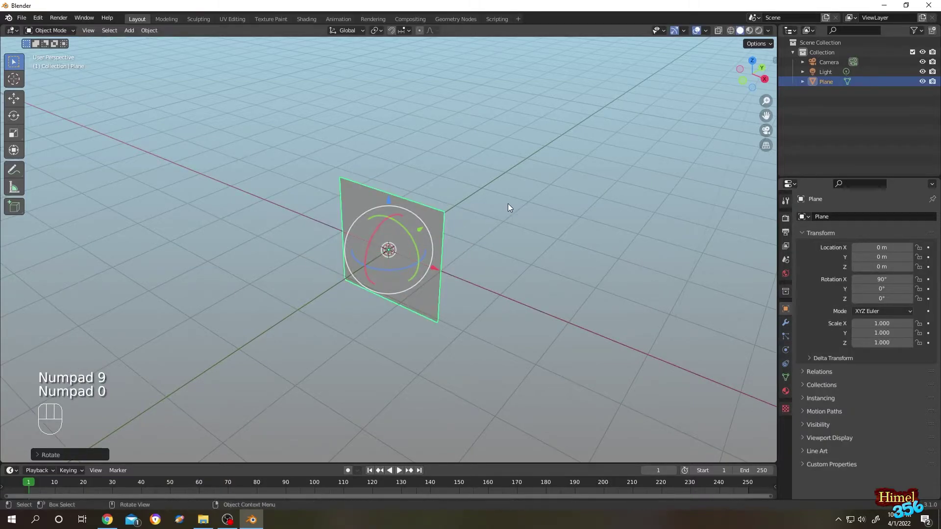
View the upright plane from the front, zoomed in
key(KP_1)
scroll(517, 189, up, 4)
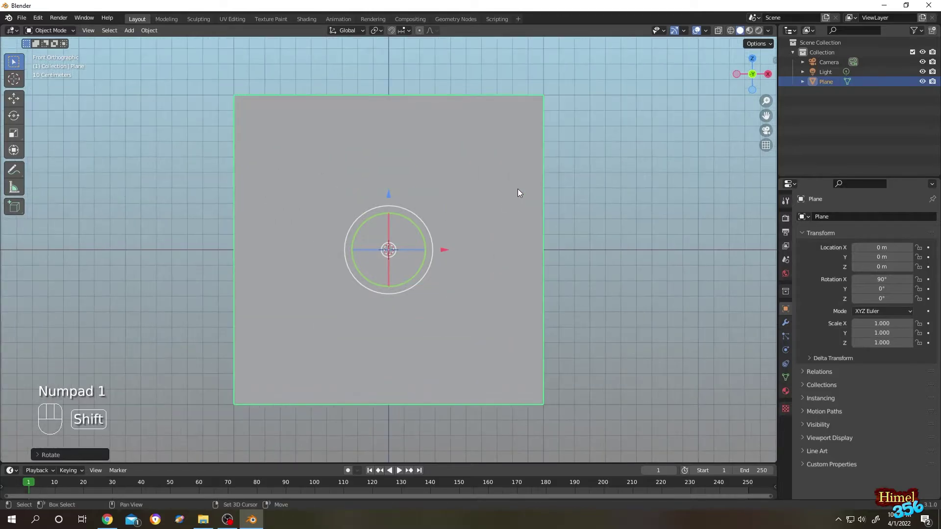
click(460, 146)
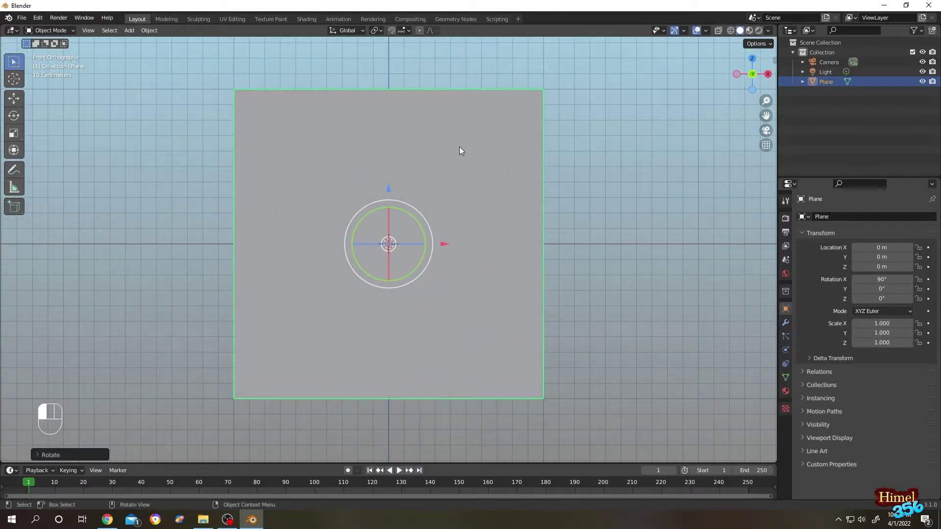
Switch to the Shading workspace with a zoomed front view of the plane
click(306, 20)
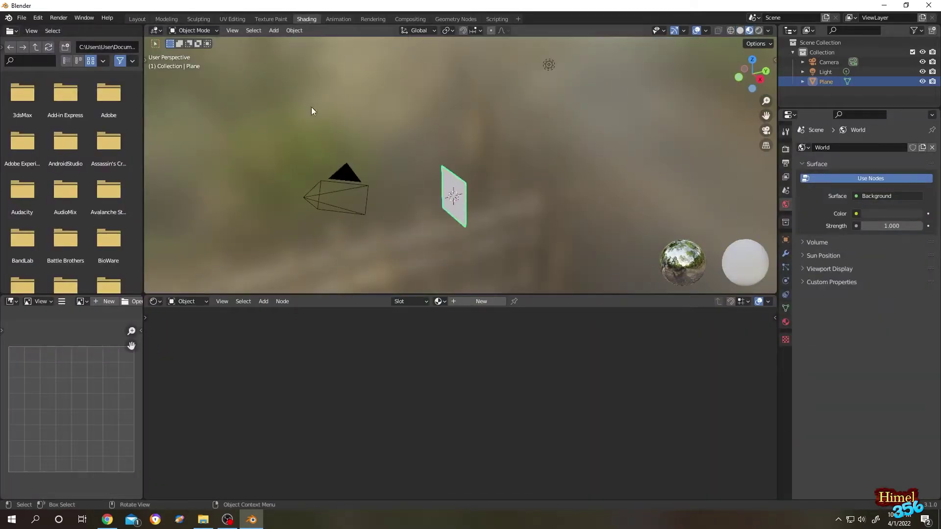
key(KP_1)
scroll(490, 147, up, 5)
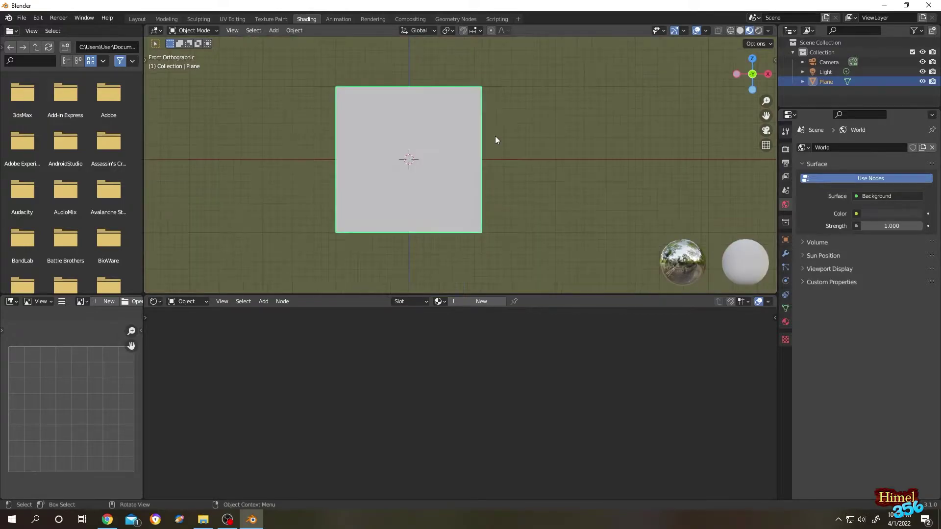
Create a new material for the plane and name it 'Rainbow'
click(784, 322)
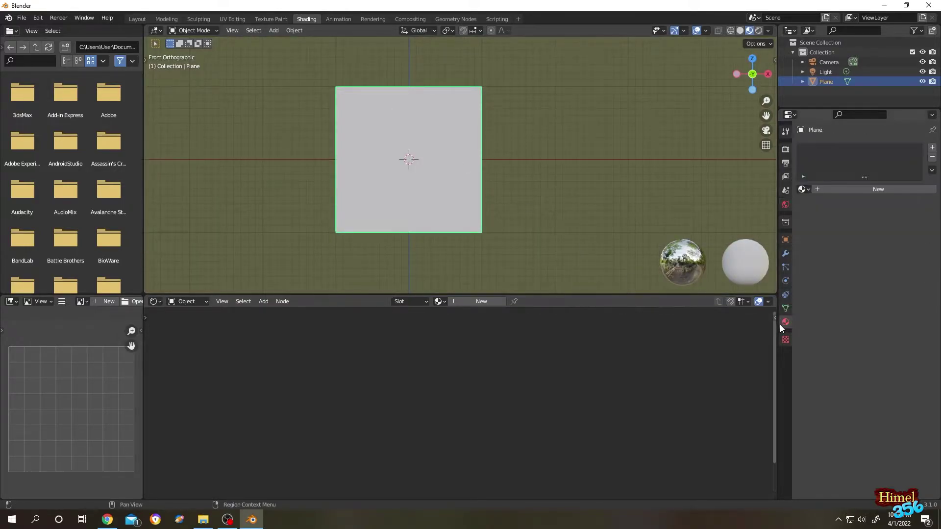
click(878, 190)
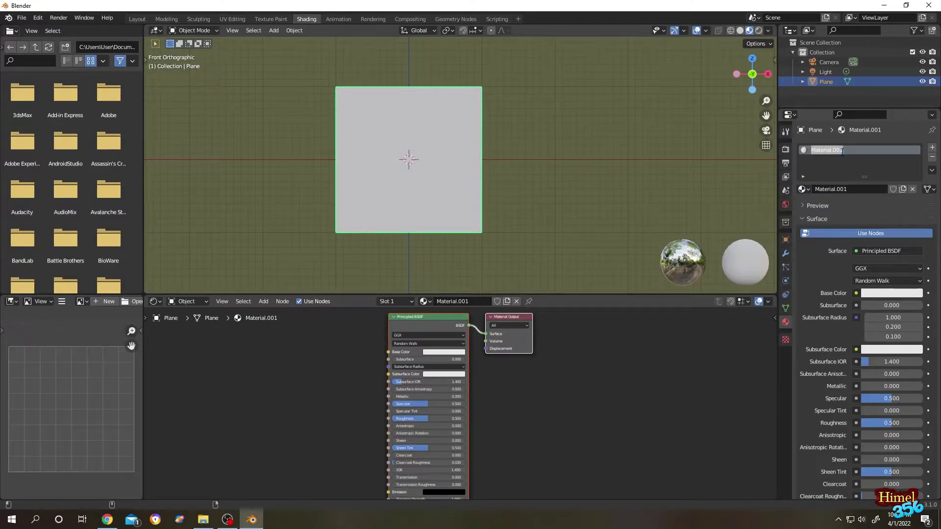
text(Rainbow)
key(Return)
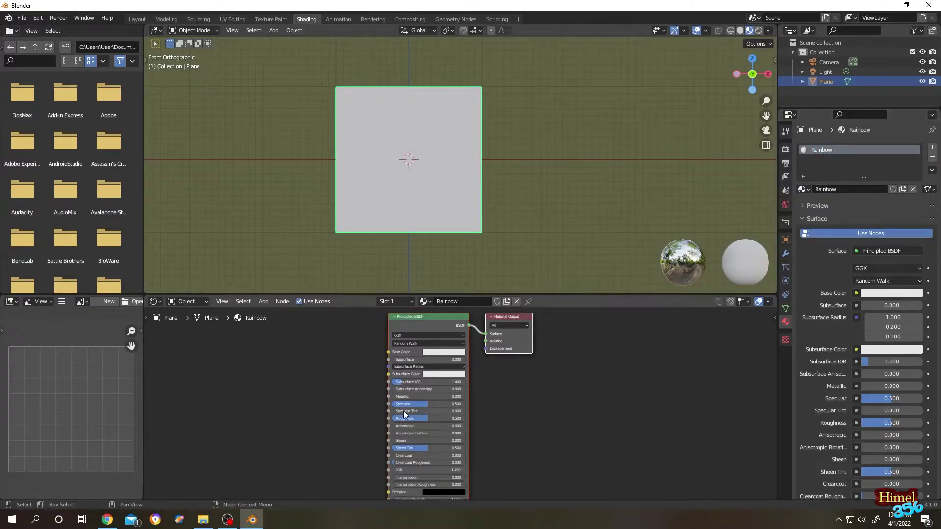
Enlarge the node editor and add a Texture Coordinate node
drag(605, 295, 606, 194)
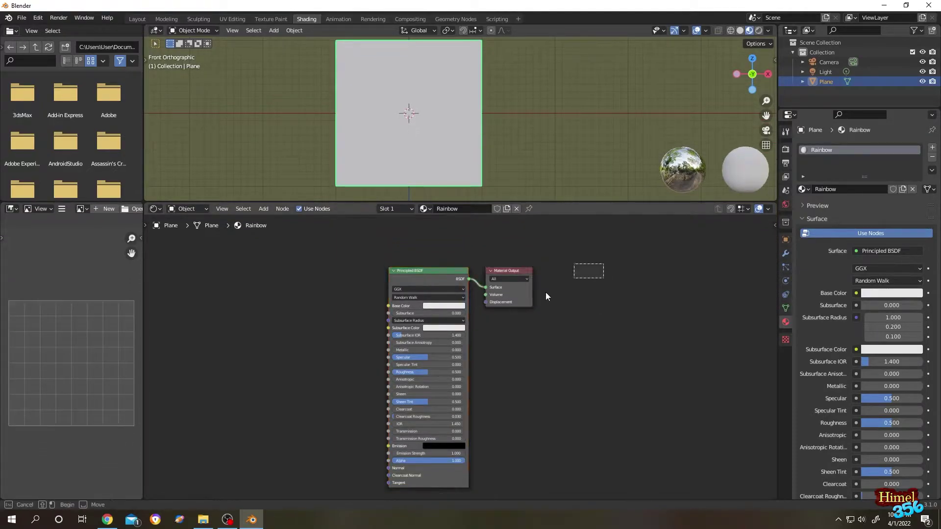
middle_drag(418, 272, 545, 279)
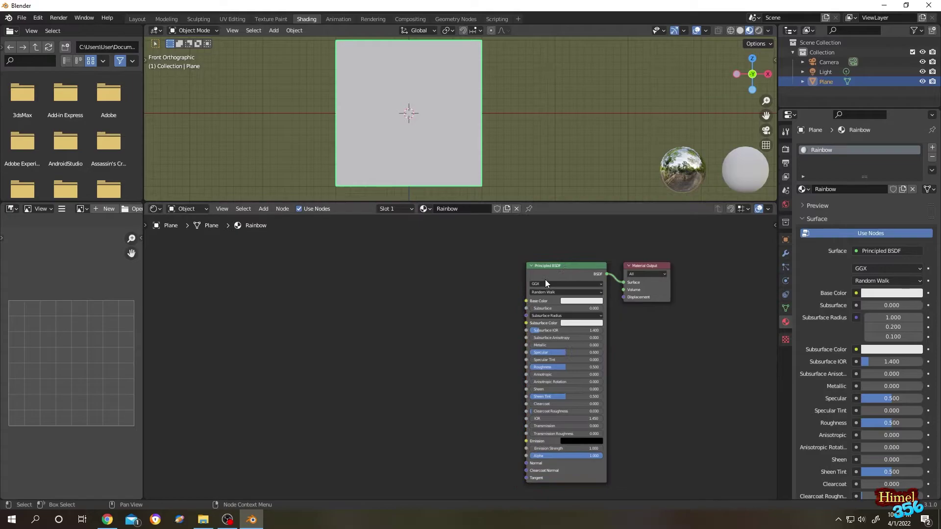
click(263, 209)
click(268, 220)
text(te)
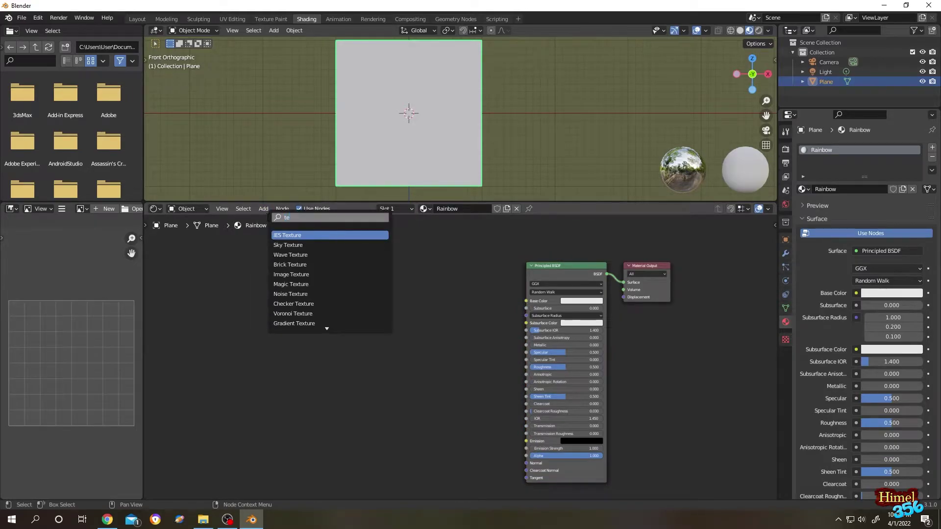
text(xture c)
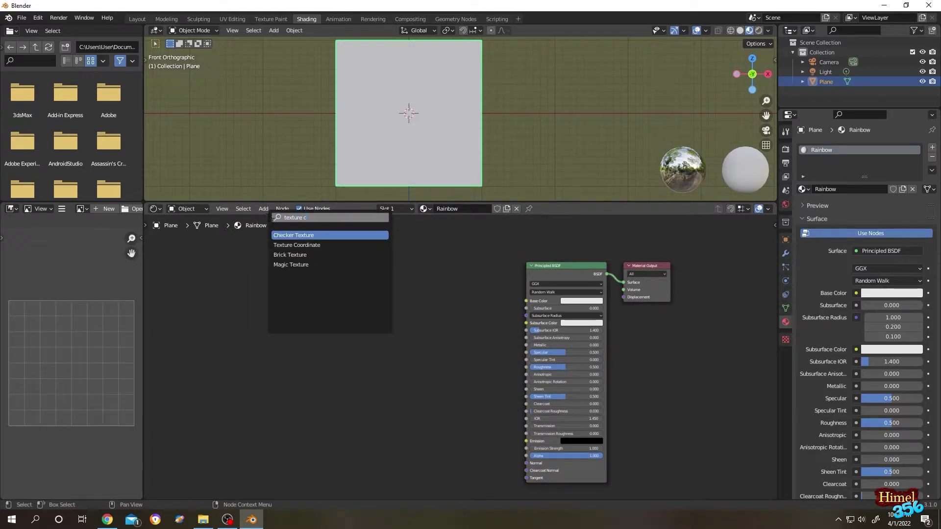
key(Down)
key(Return)
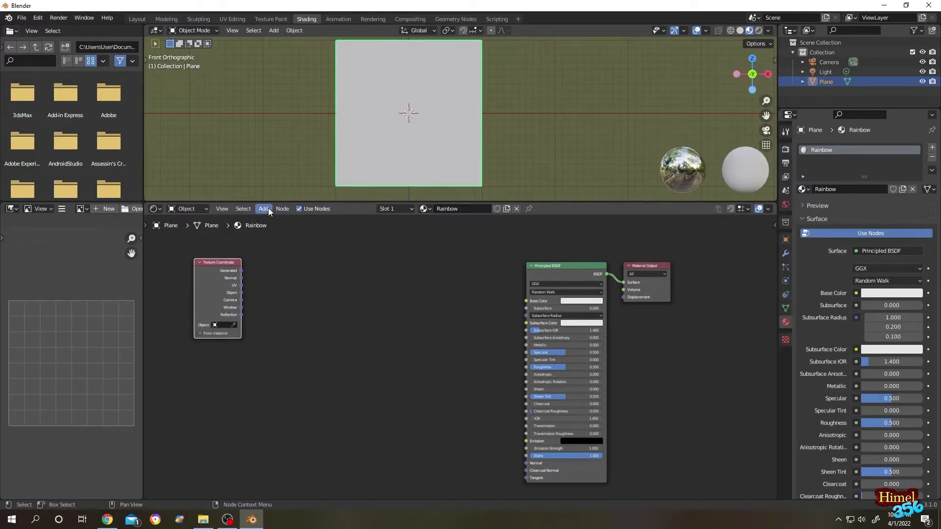
Add two Mapping nodes, one beside Texture Coordinate and one below it
click(269, 210)
click(269, 218)
text(map)
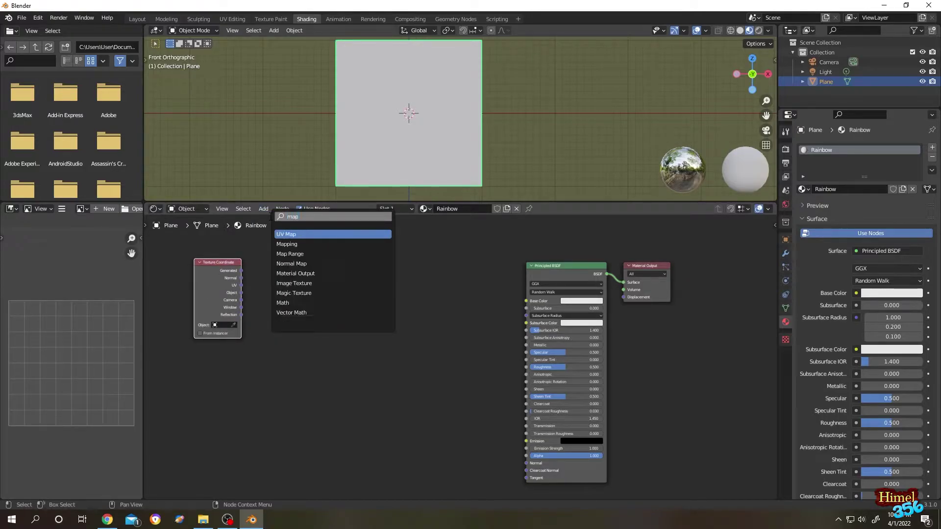
text(p)
key(Return)
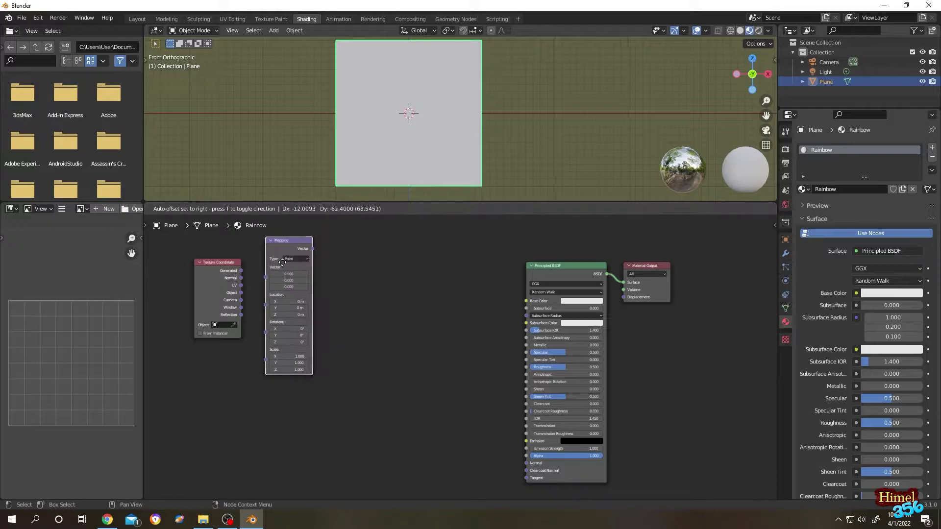
click(288, 241)
click(265, 209)
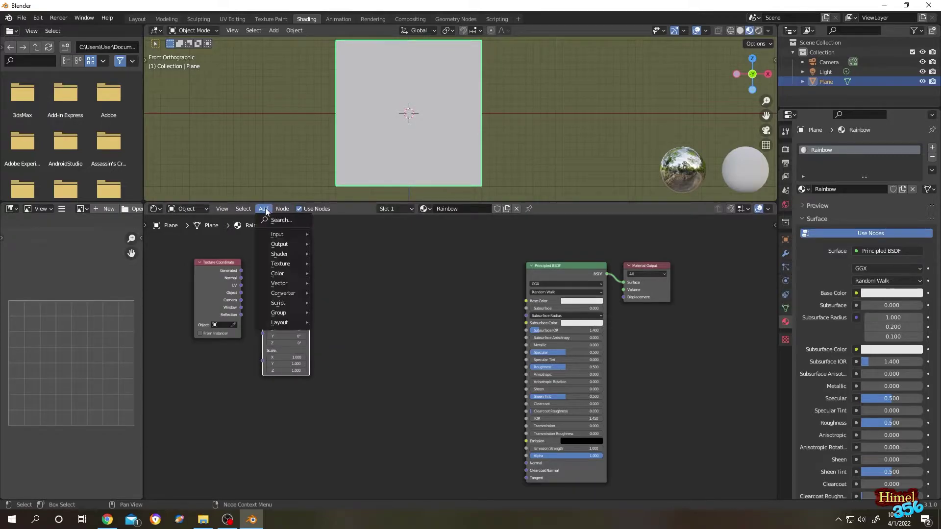
click(269, 218)
text(map)
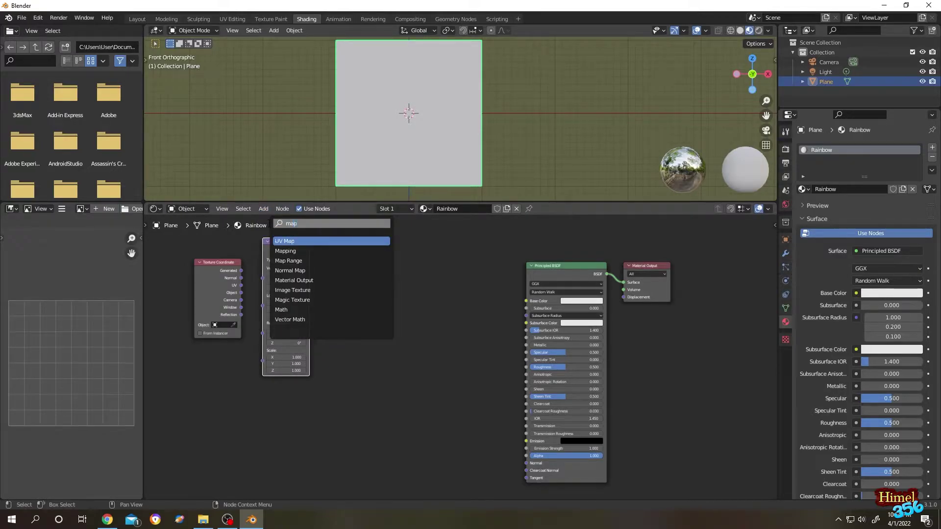
click(285, 251)
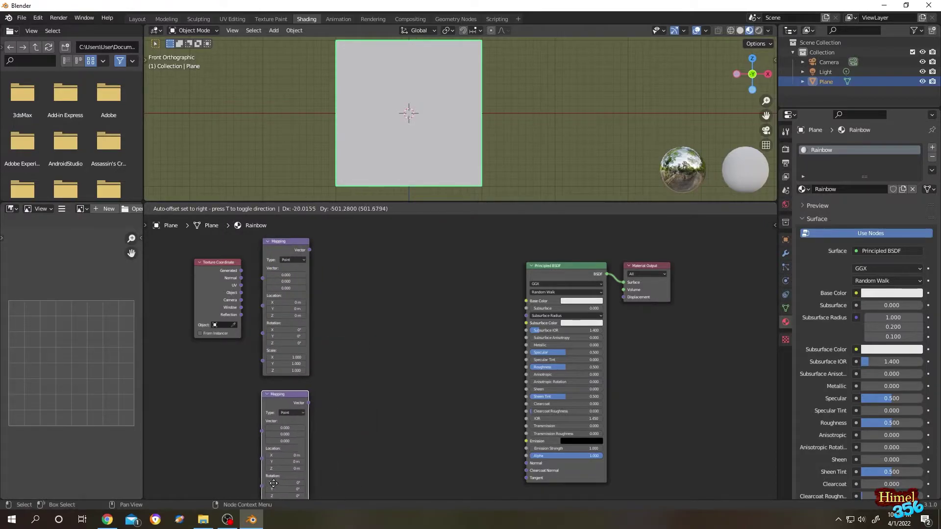
click(274, 483)
click(265, 209)
click(275, 218)
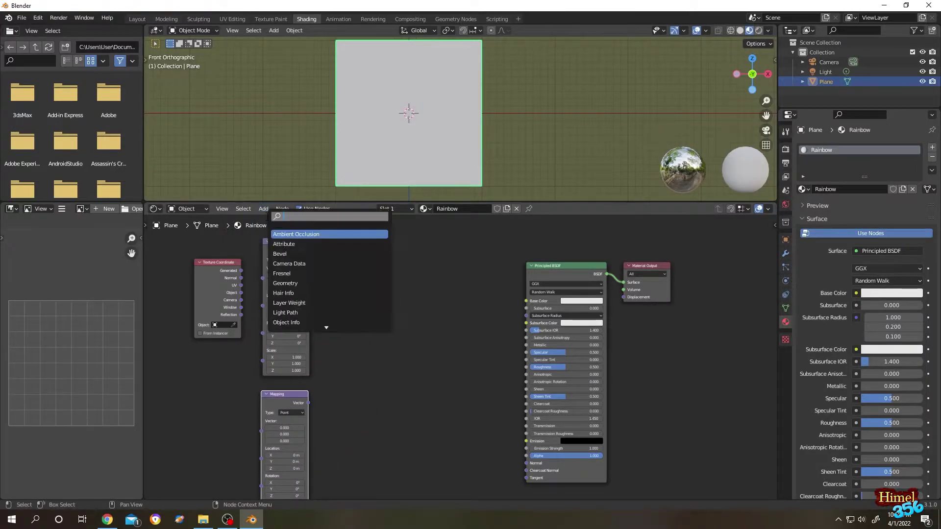
Add a Gradient Texture node beside the Mapping node
text(grad)
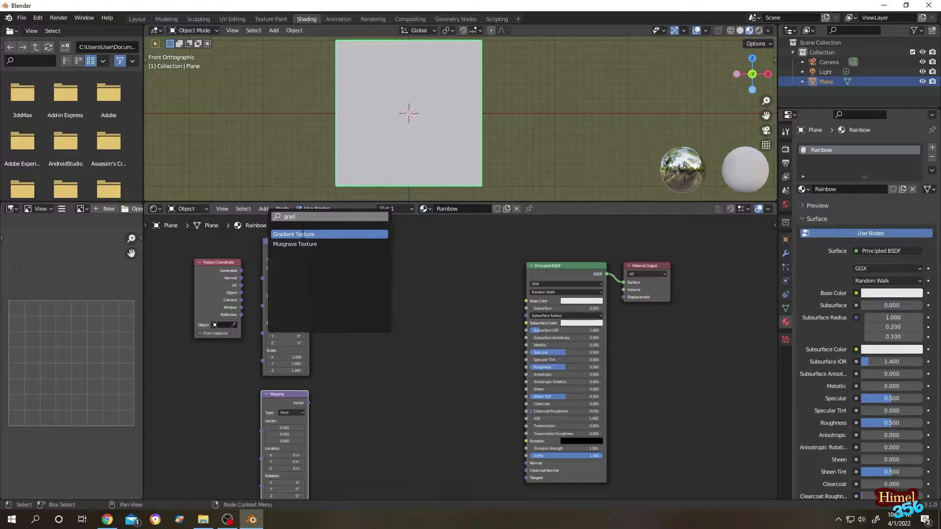
click(302, 234)
click(378, 305)
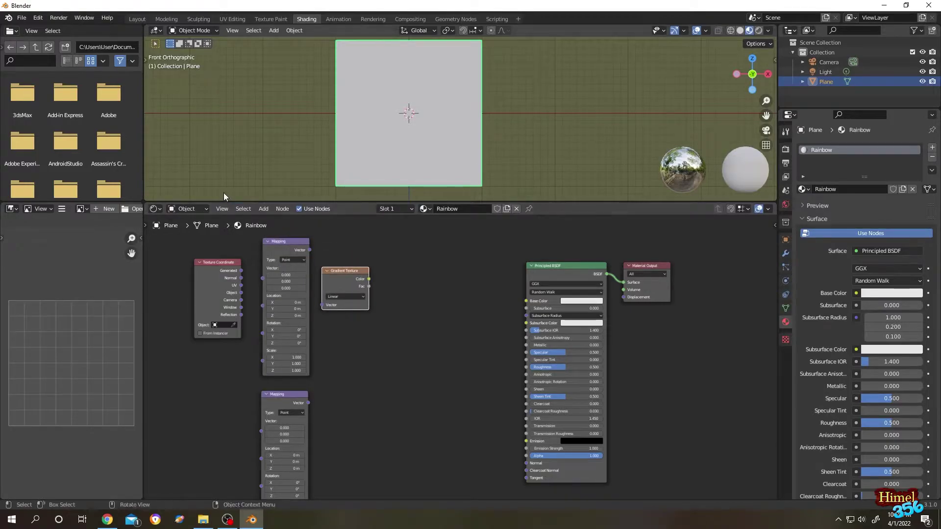
Add two ColorRamp nodes, one beside the Gradient Texture and one below
click(257, 208)
click(273, 219)
text(color)
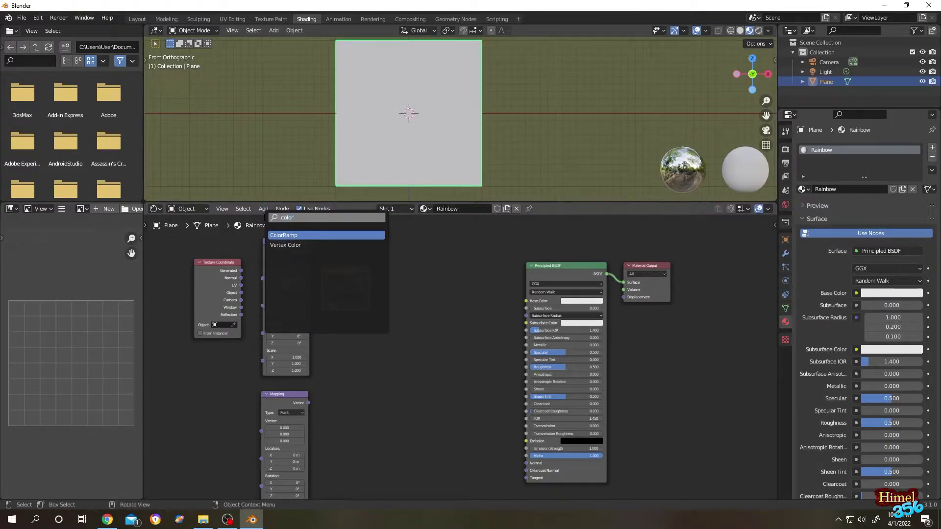
click(294, 235)
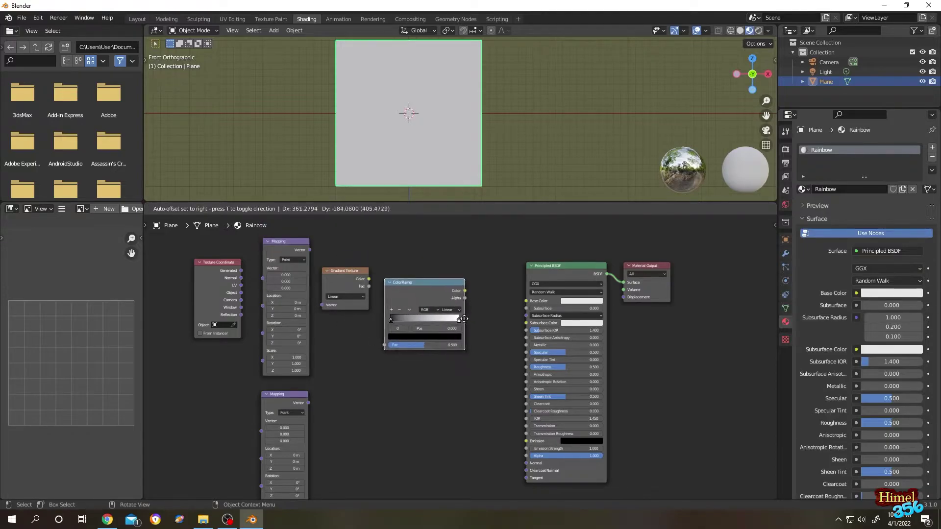
click(459, 310)
click(263, 208)
click(272, 219)
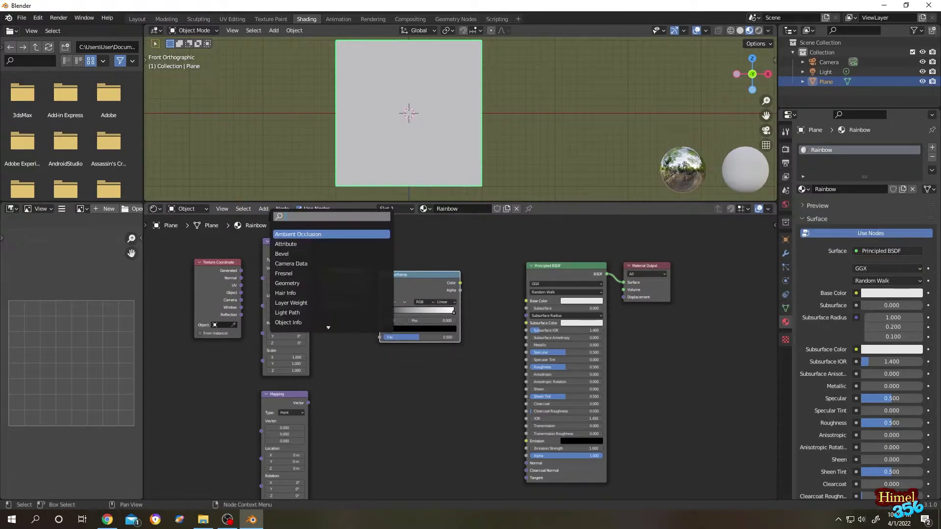
text(color)
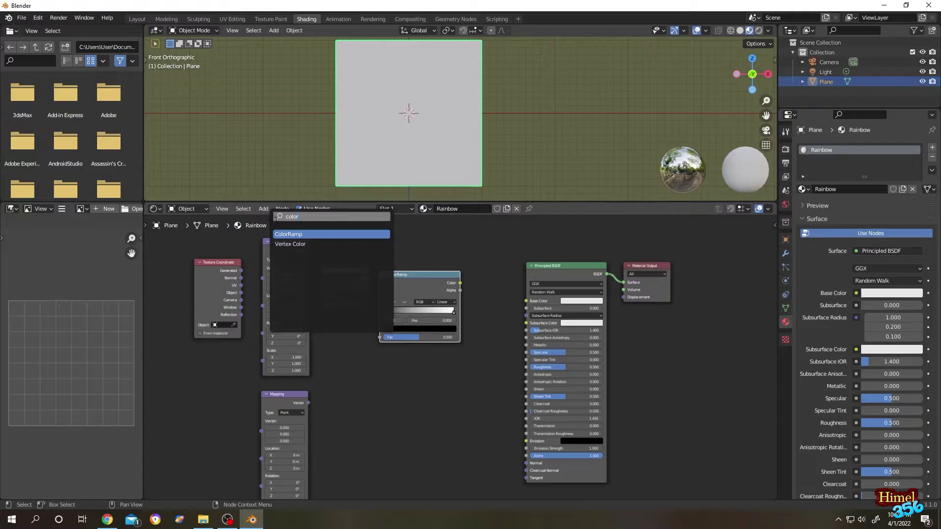
click(284, 234)
click(391, 421)
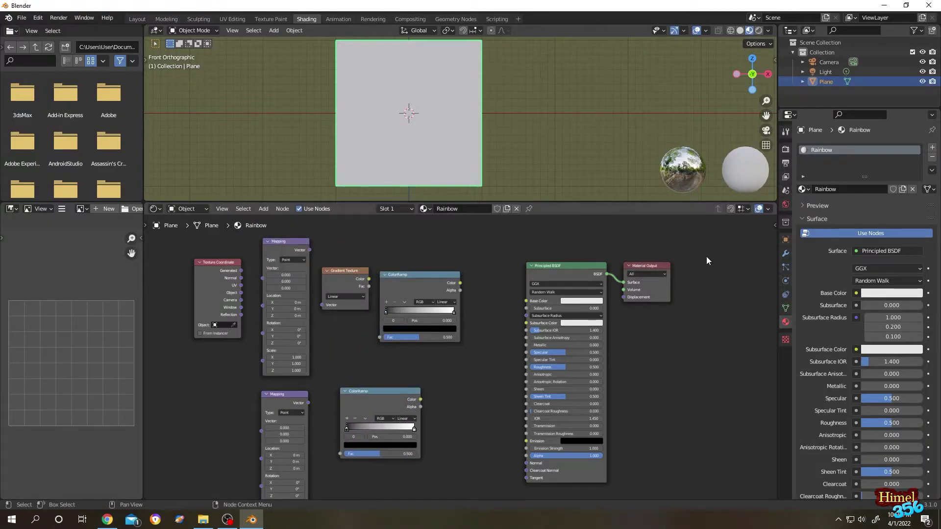
Add a Mix Shader and a Shader to RGB node below the ColorRamps
click(264, 210)
click(267, 217)
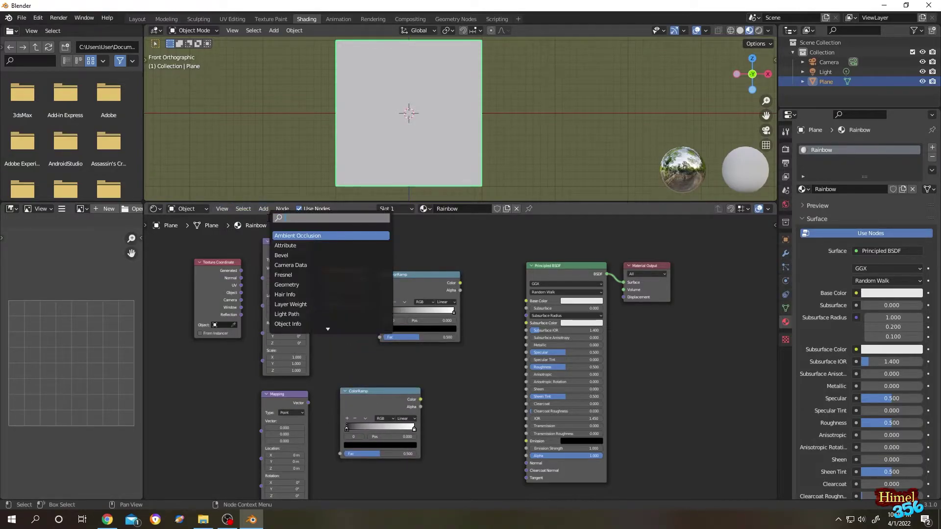
text(mix)
click(298, 245)
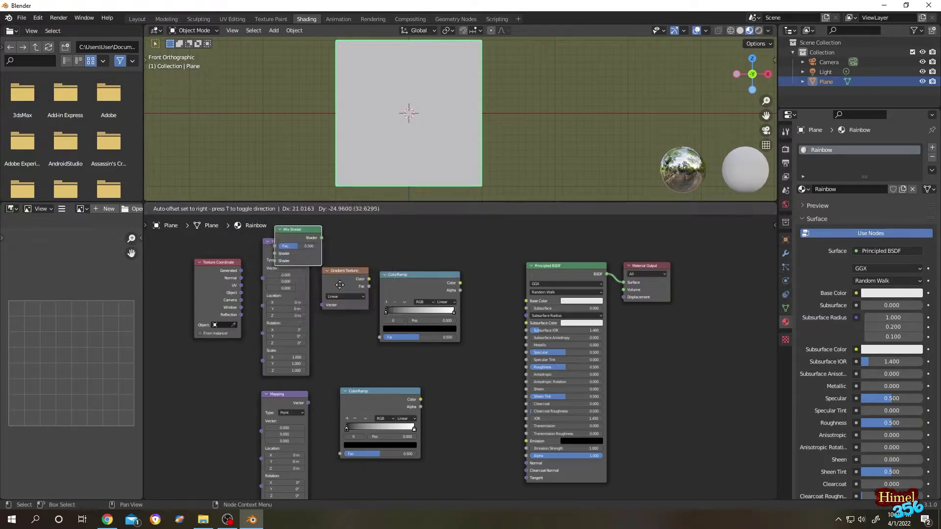
click(546, 482)
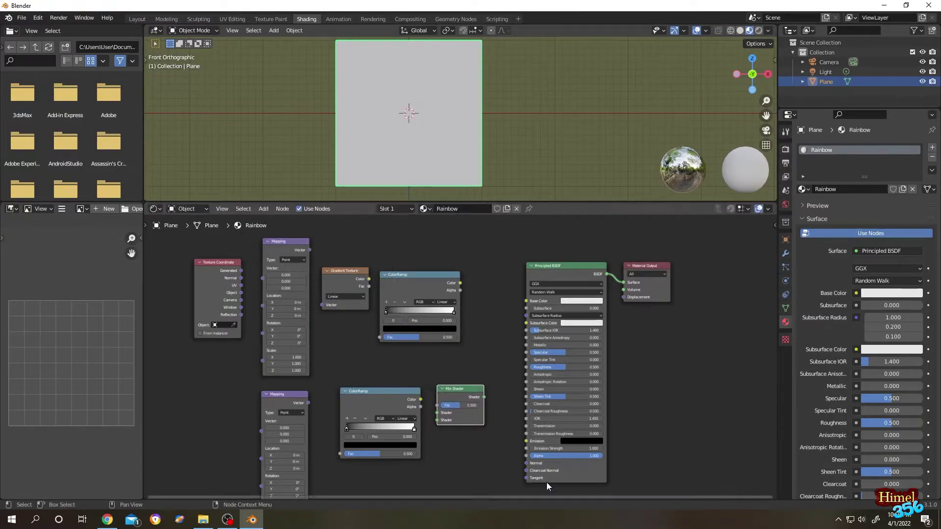
click(256, 208)
click(282, 220)
text(shade)
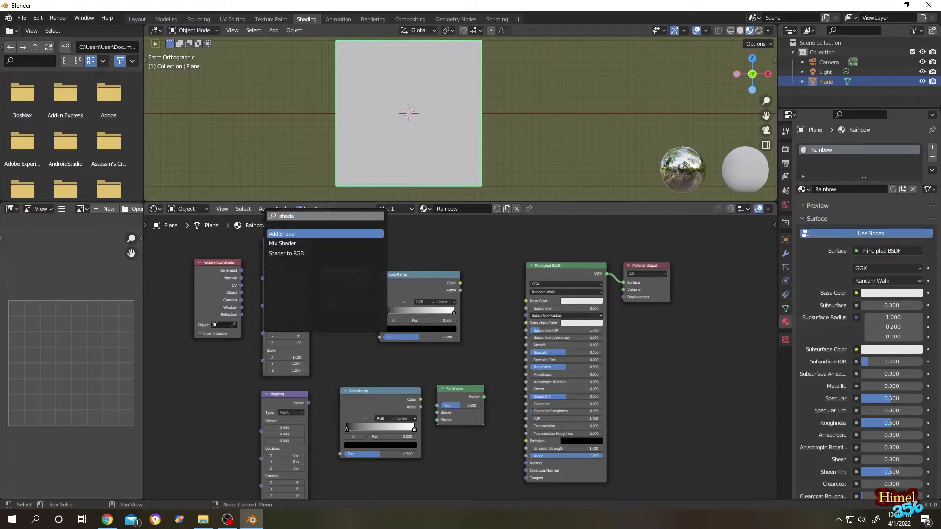
key(Down)
key(Down)
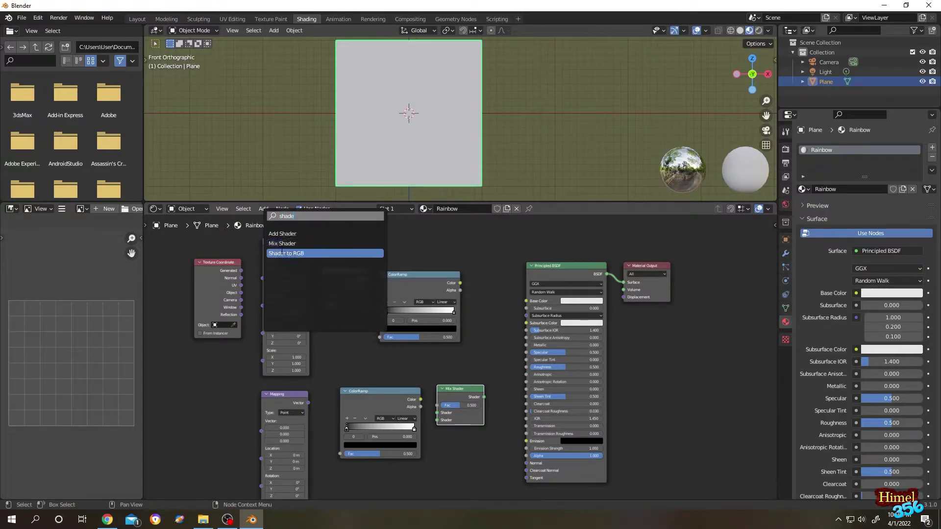
key(Return)
click(462, 445)
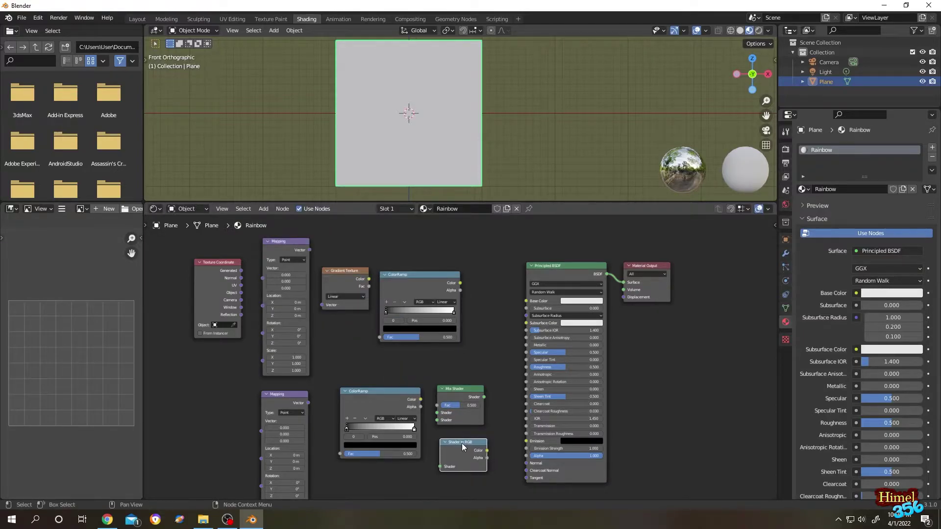
Connect Texture Coordinate Object to Mapping, and Mapping into the Gradient Texture Vector
scroll(239, 268, up, 3)
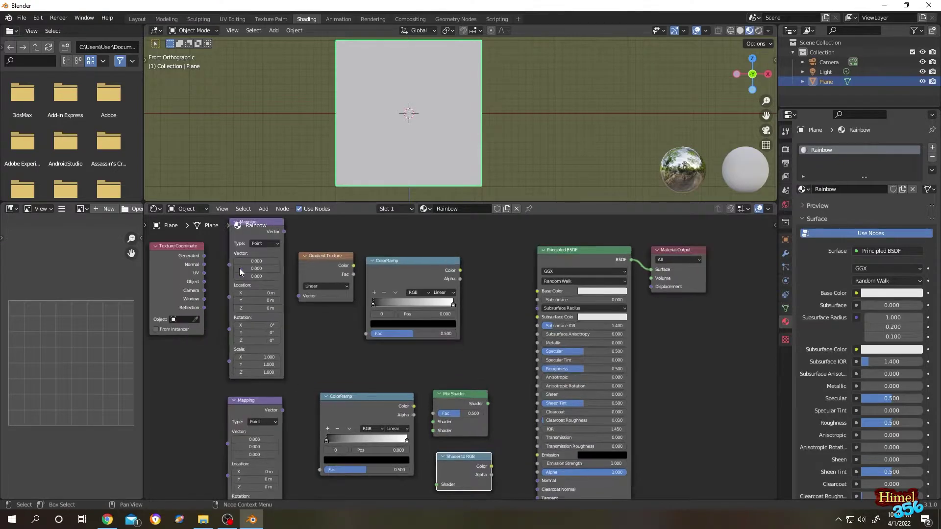
middle_drag(236, 273, 401, 400)
scroll(402, 400, up, 2)
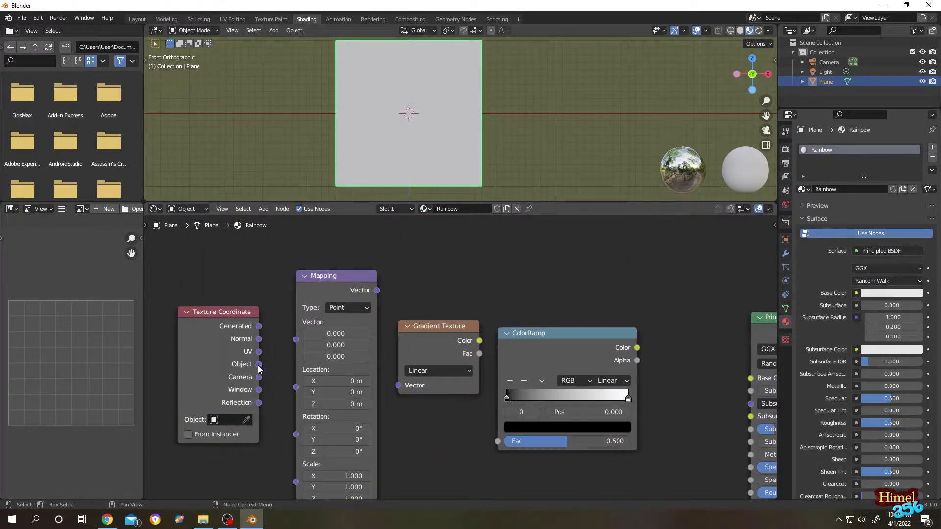
drag(259, 364, 290, 343)
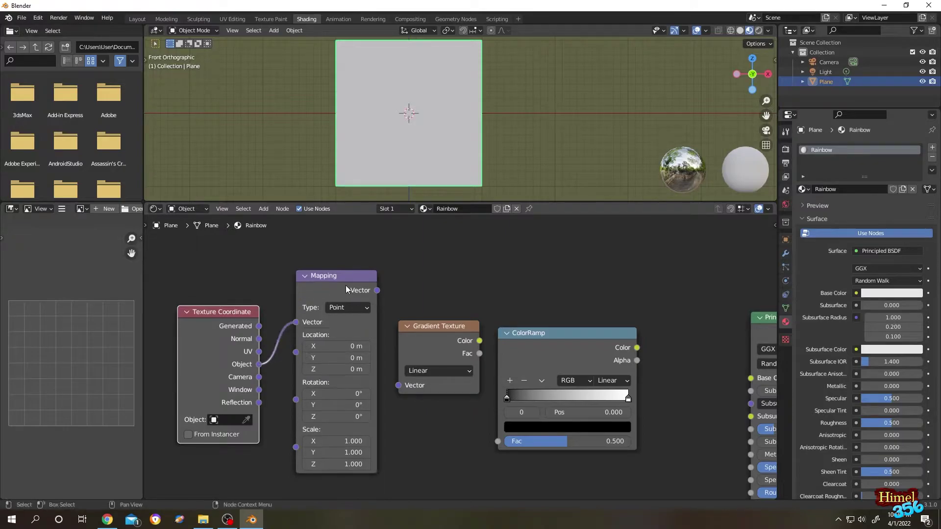
drag(377, 290, 401, 386)
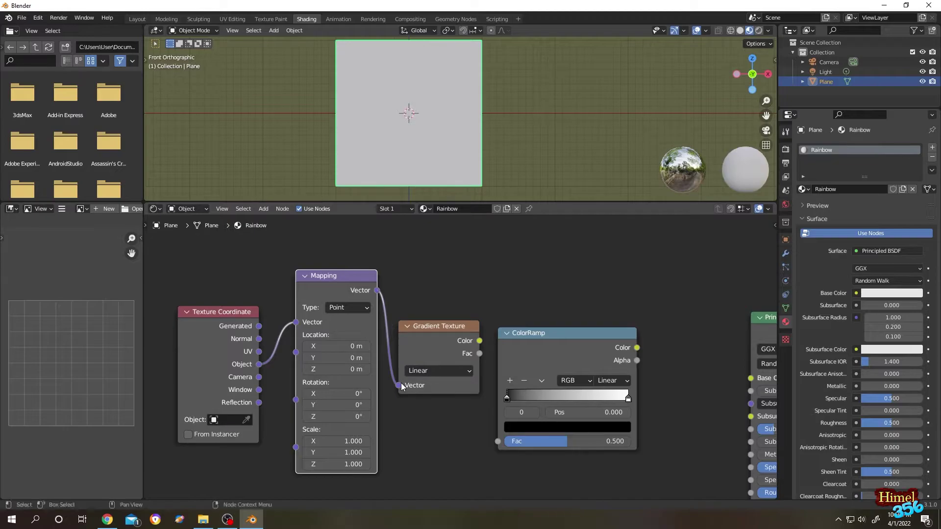
Set the gradient type to Spherical and feed its Fac into the ColorRamp Fac
click(436, 370)
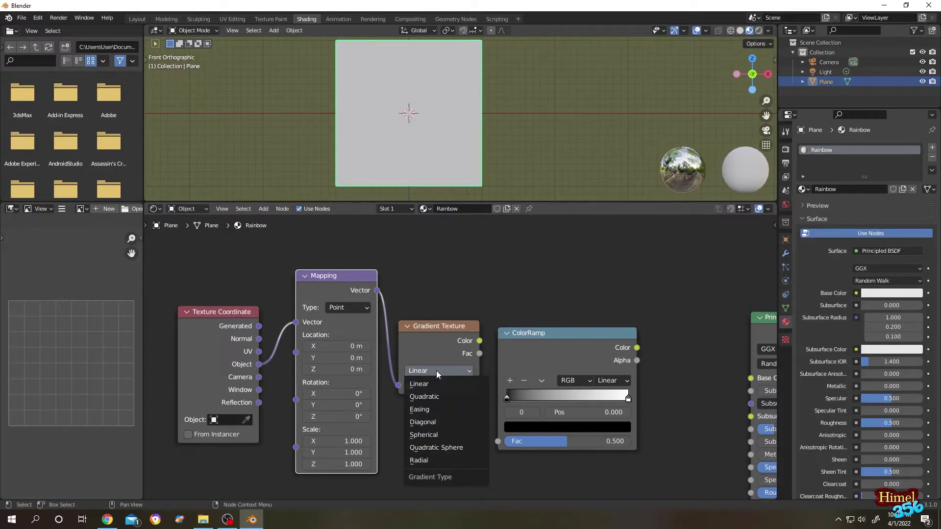
click(425, 434)
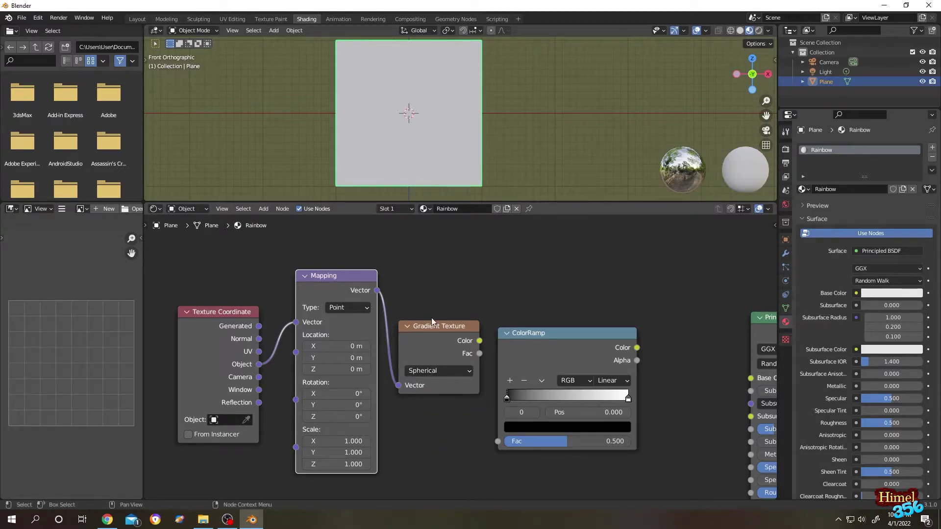
ctrl+shift+click(430, 336)
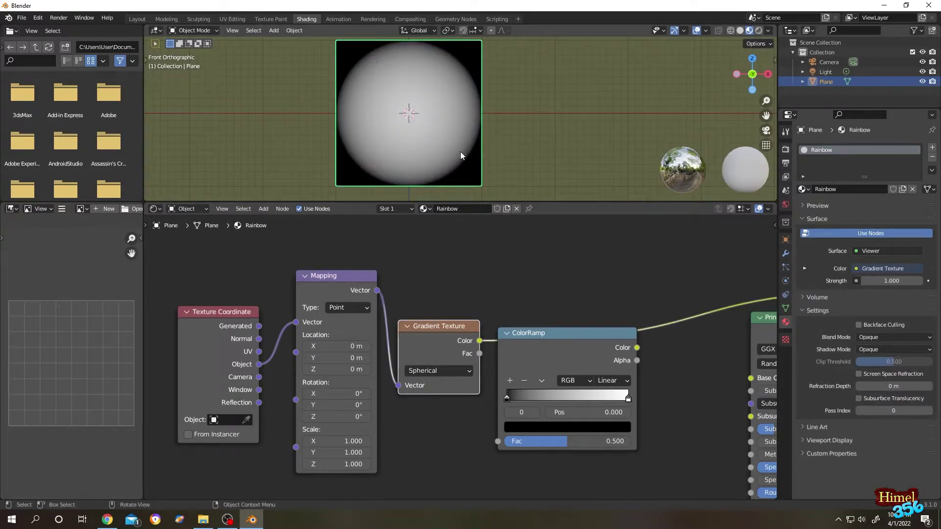
key(ctrl+z)
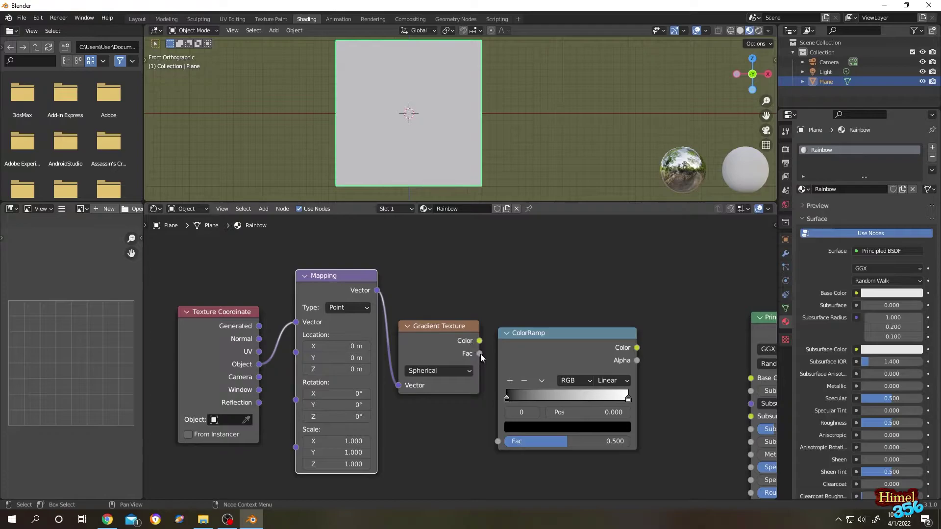
drag(480, 354, 507, 440)
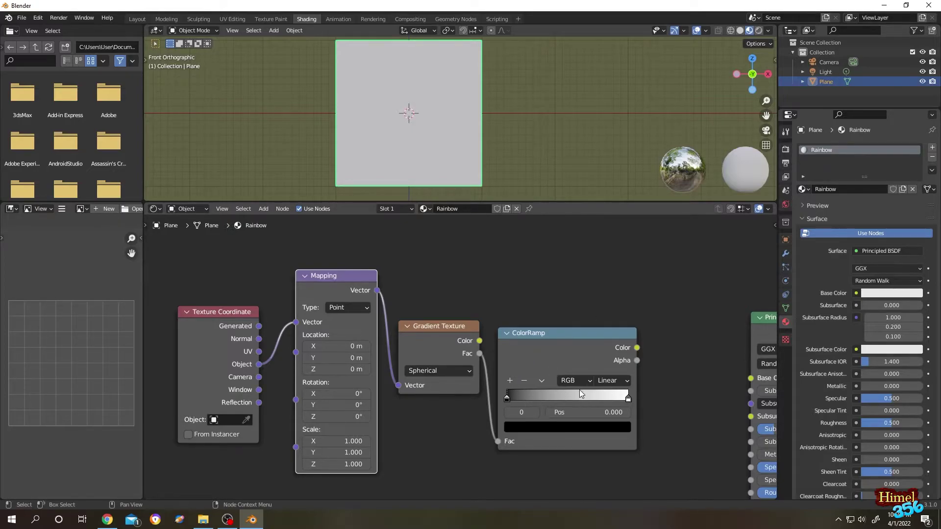
Add five extra colour stops to the ColorRamp
click(509, 381)
click(509, 381)
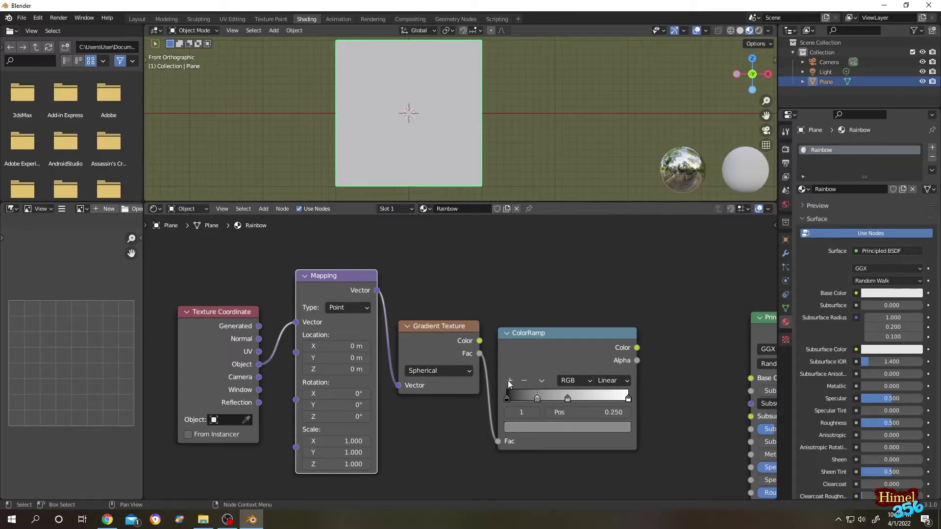
click(509, 381)
click(509, 380)
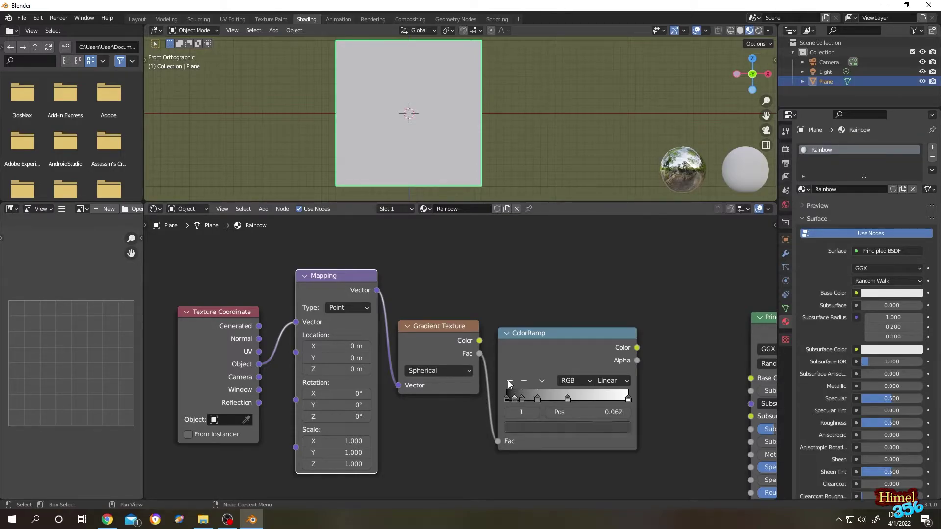
click(510, 381)
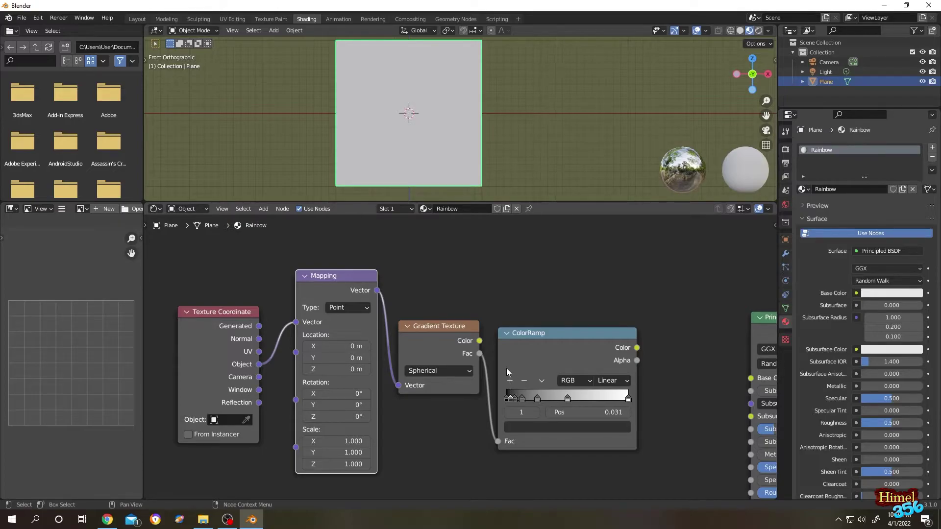
click(570, 399)
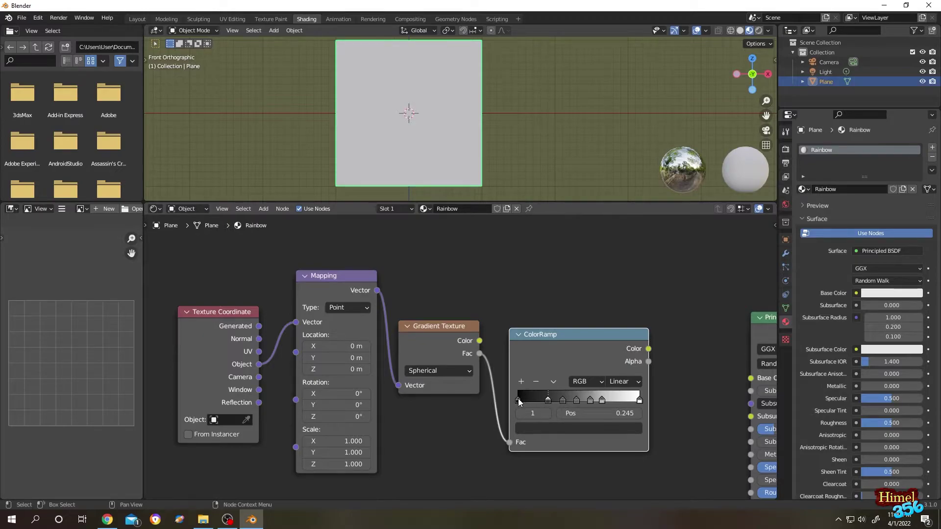
Move the black stop to about 0.17, the white to 0.78, and use Ease interpolation
drag(519, 399, 541, 398)
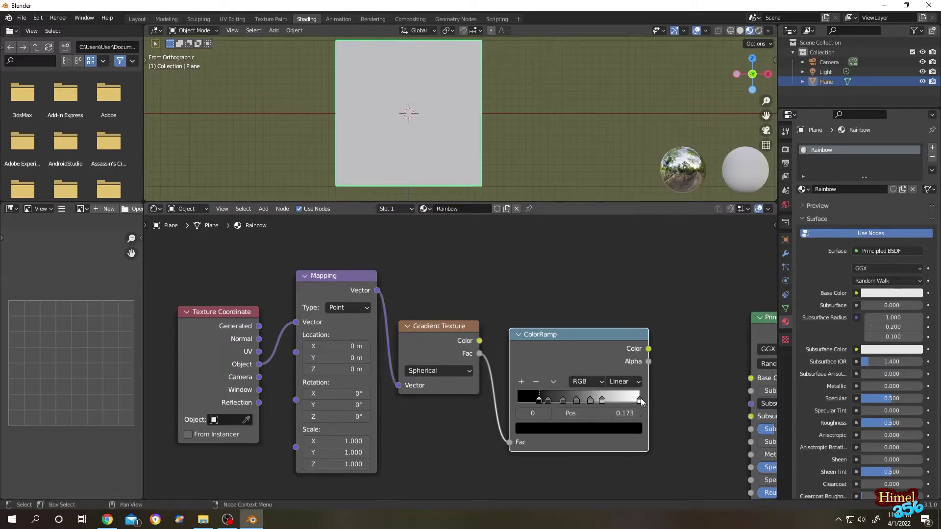
drag(640, 398, 612, 401)
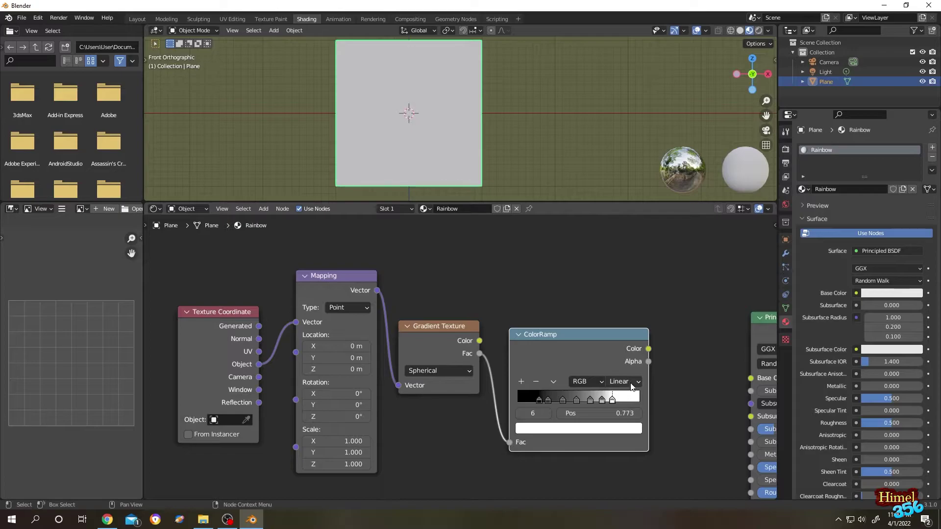
click(629, 383)
click(629, 395)
Tint the first ramp stop red and link the ramp Color to Principled BSDF Base Color
click(540, 401)
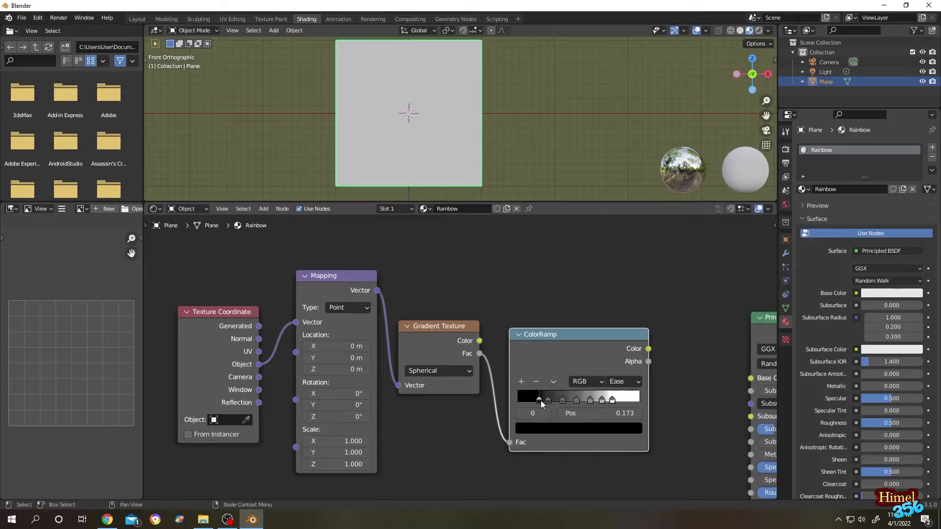
click(565, 428)
scroll(597, 332, up, 7)
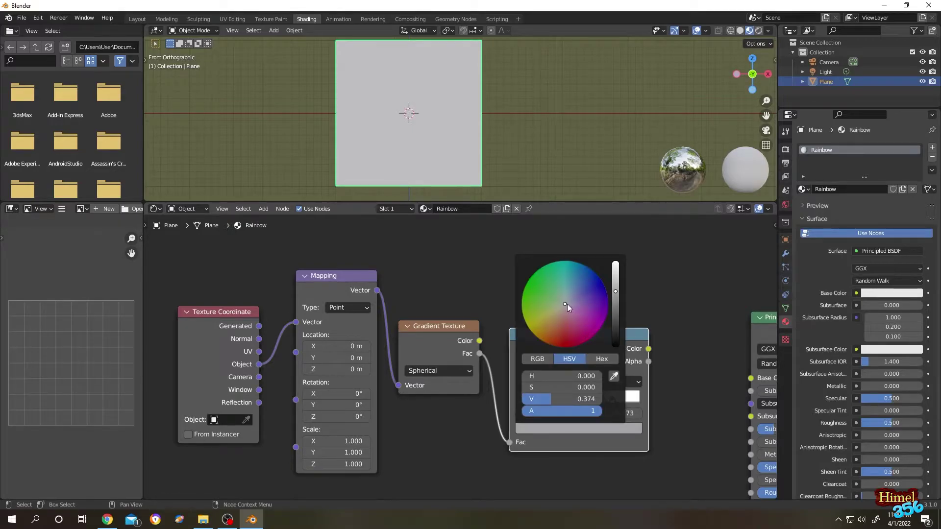
drag(567, 304, 549, 337)
scroll(582, 313, up, 9)
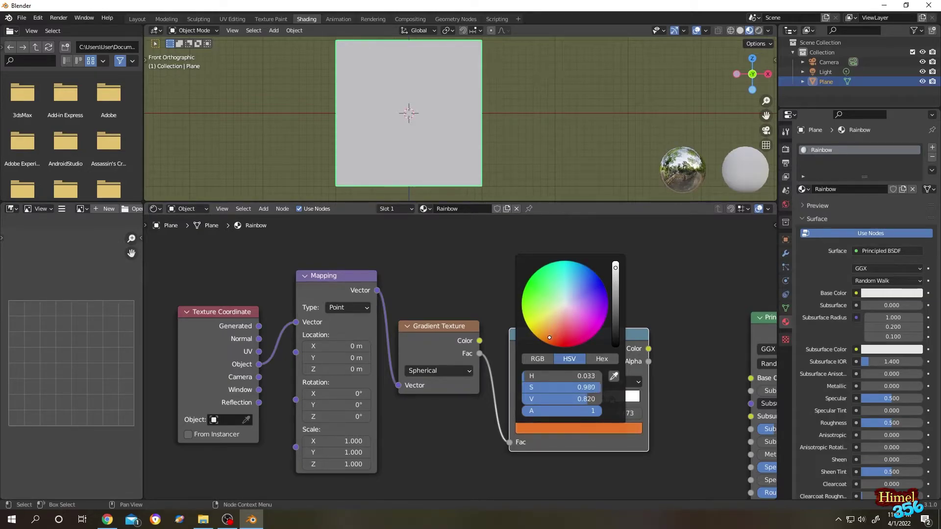
click(602, 360)
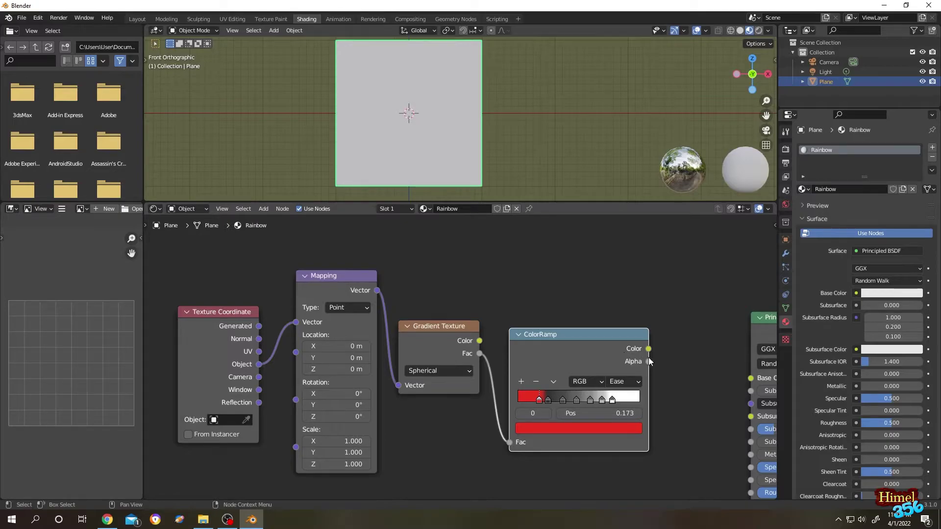
middle_drag(657, 359, 487, 329)
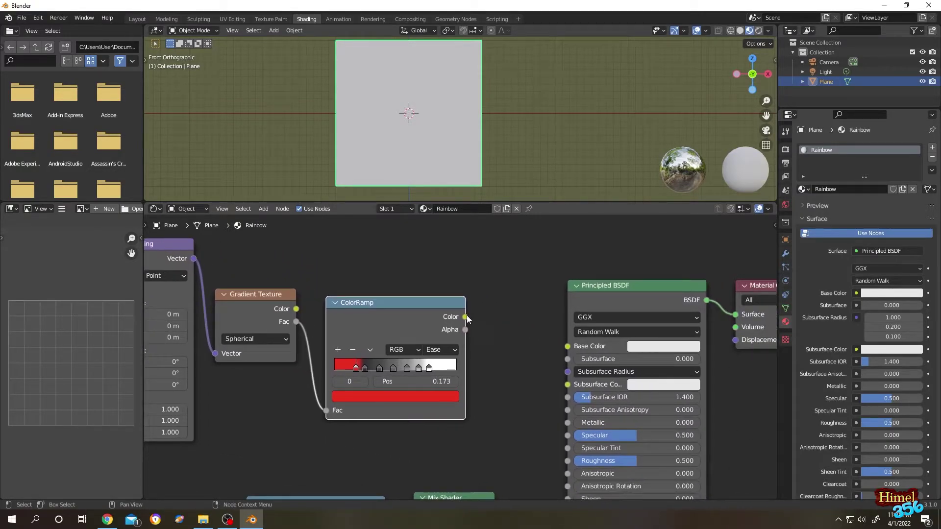
drag(465, 317, 565, 346)
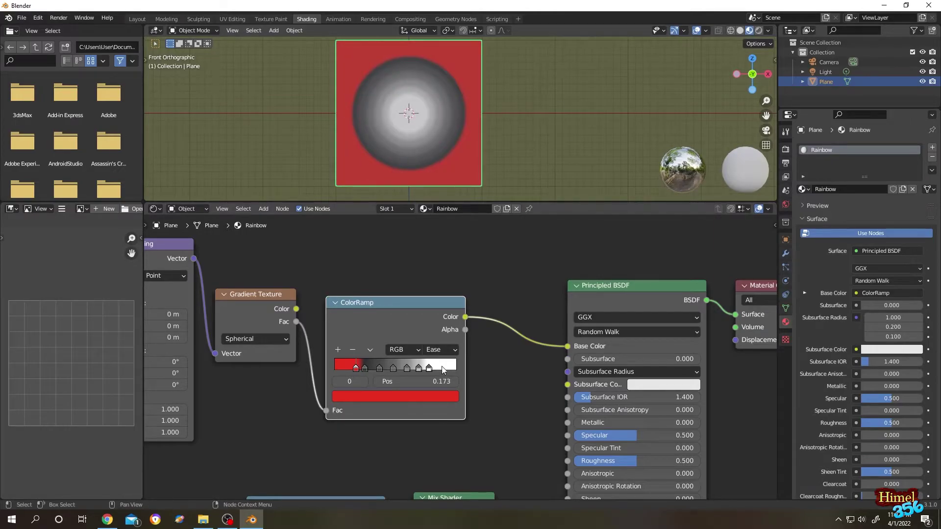
Copy the red hex code FF0000 from the rainbow colour-codes web page
key(alt+Tab)
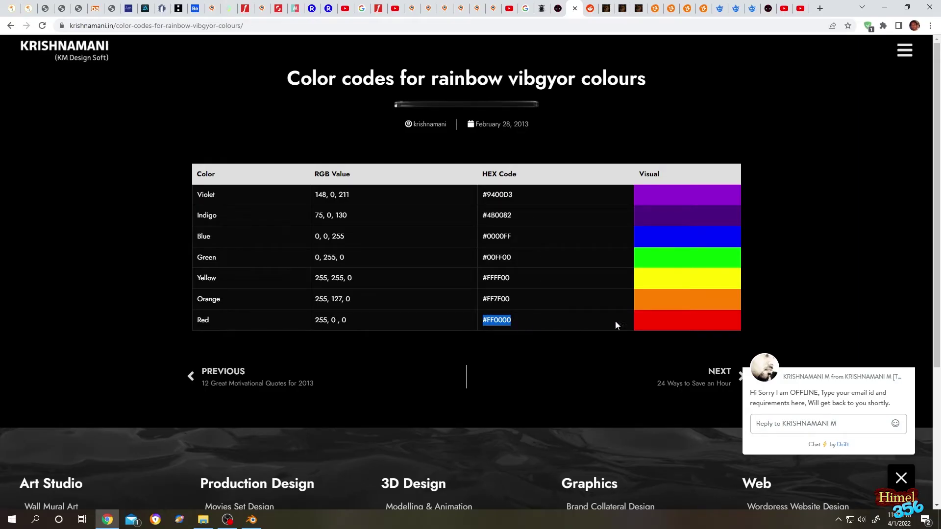
double_click(495, 321)
click(252, 519)
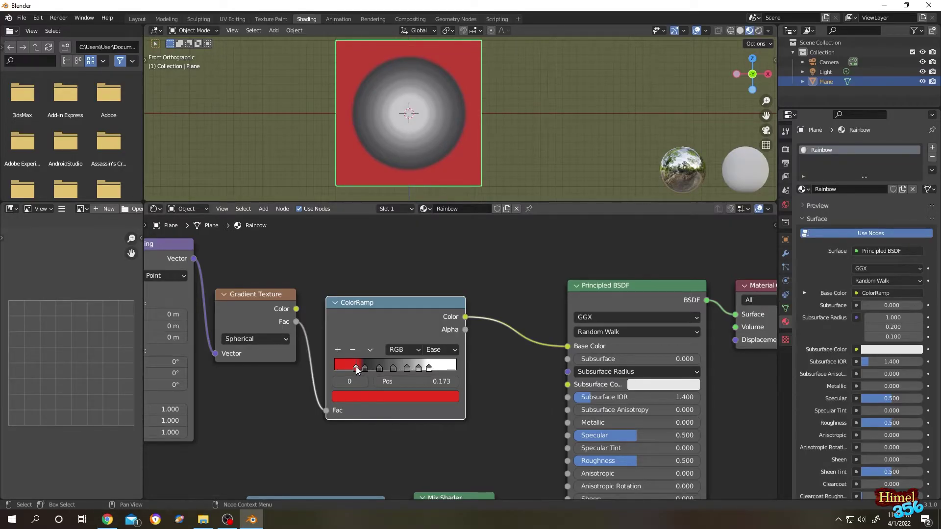
Paste hex codes into the stops, from FF0000 red to 9400D3 violet on the last
click(381, 395)
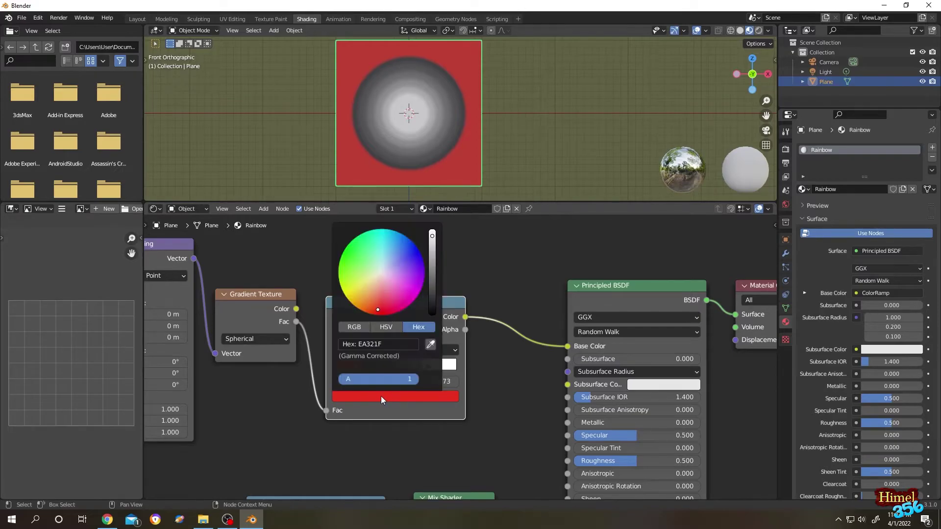
click(393, 344)
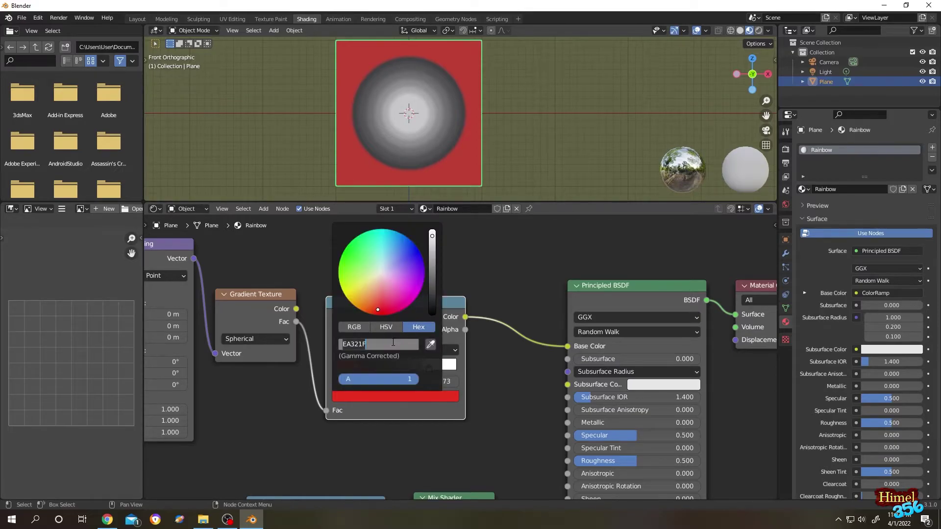
text(#FF0000)
key(Return)
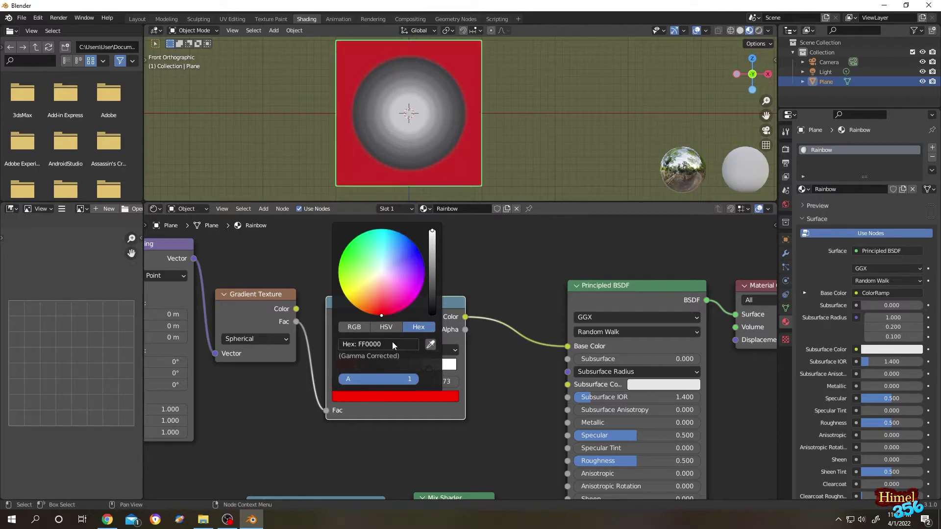
key(Return)
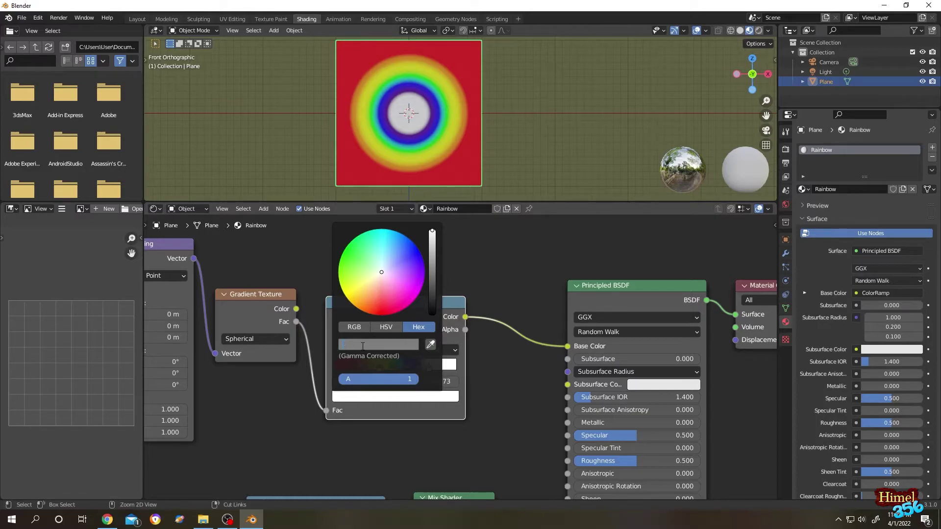
text(#9400D3)
key(Return)
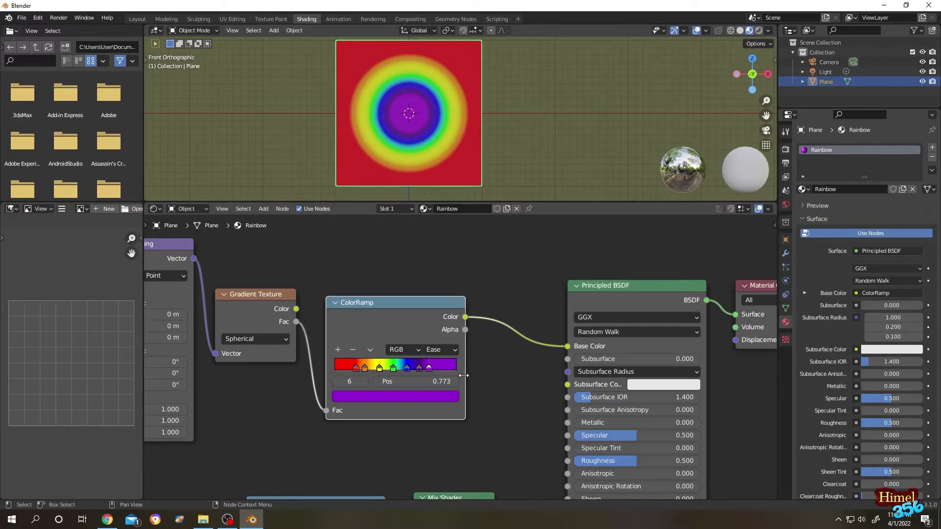
Set the red first stop's alpha to 0
click(356, 367)
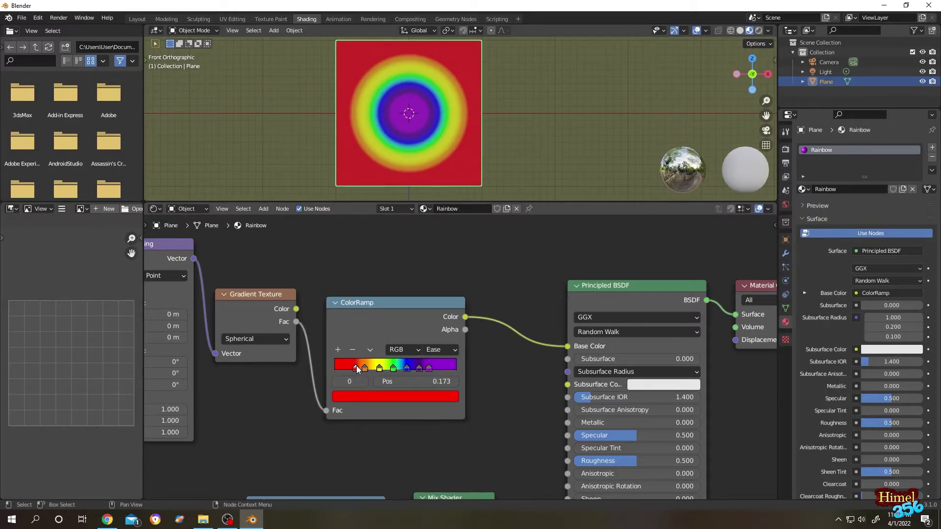
click(374, 395)
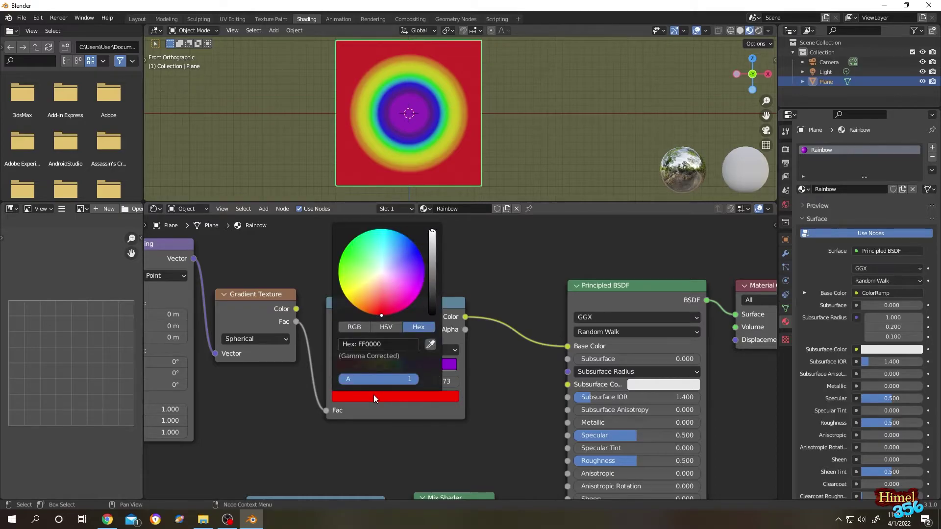
drag(411, 380, 337, 379)
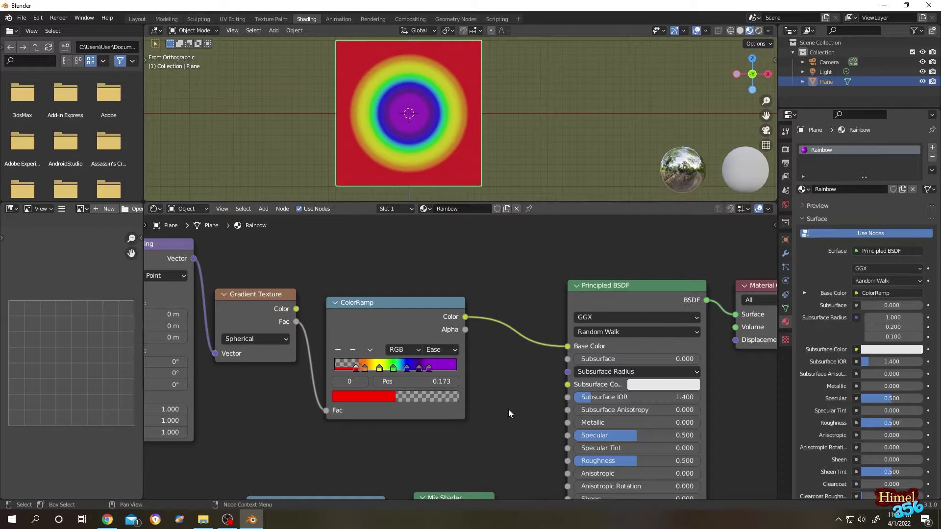
Set the violet last stop's alpha to 0 and view the plane in perspective
click(429, 368)
click(427, 398)
mouse_move(392, 378)
mouse_down()
mouse_move(337, 378)
mouse_move(378, 379)
mouse_up()
middle_drag(590, 136, 578, 144)
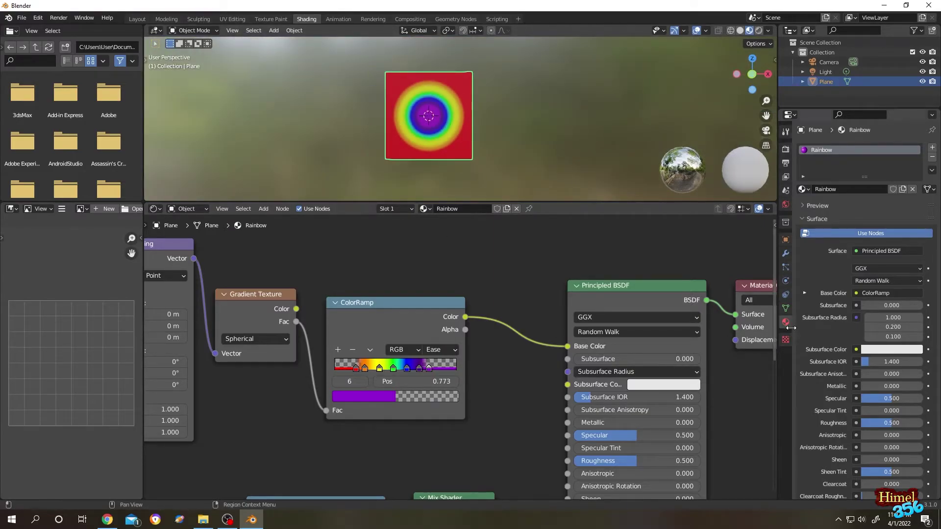
Set the Rainbow material's Blend Mode to Alpha Blend and its Shadow Mode to None
scroll(821, 308, down, 10)
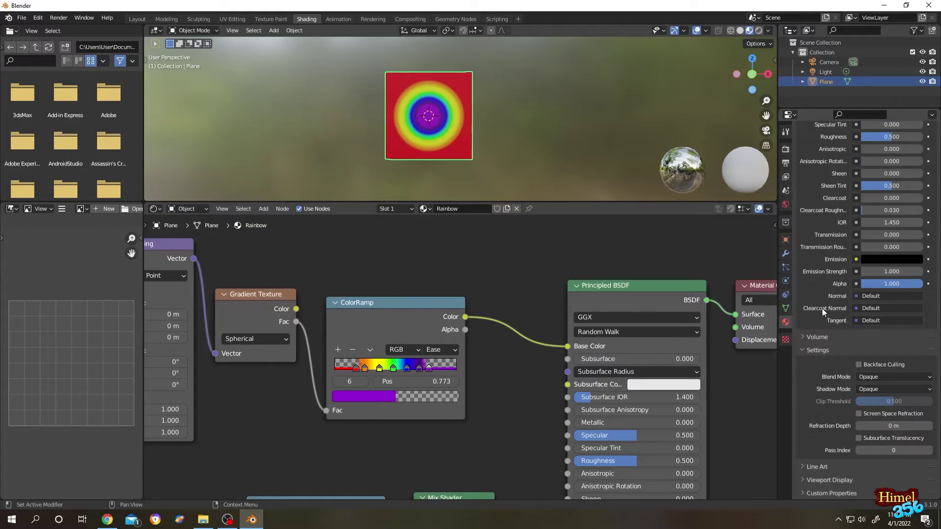
click(865, 376)
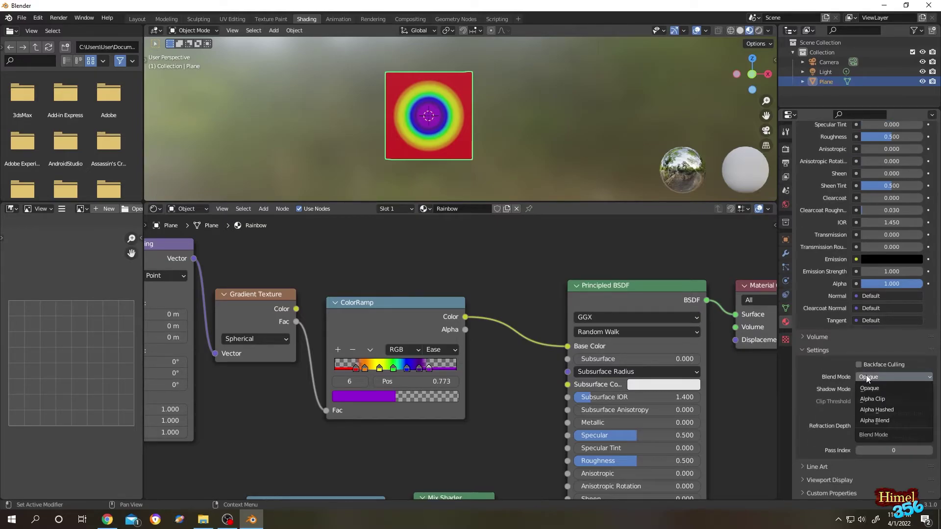
click(870, 421)
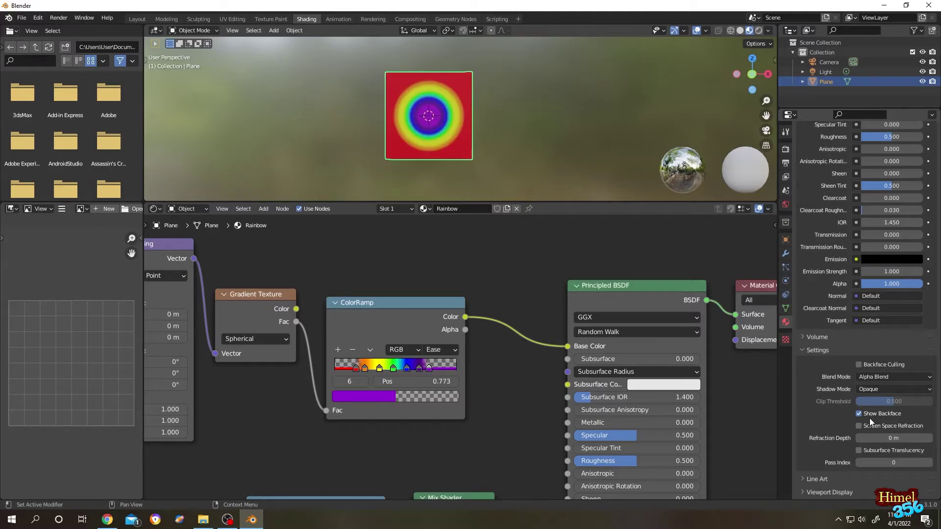
click(881, 388)
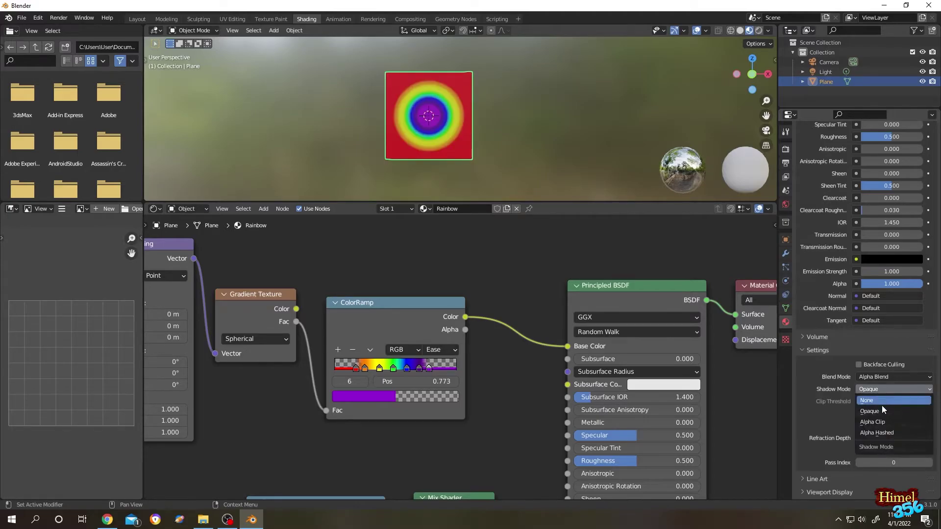
click(881, 402)
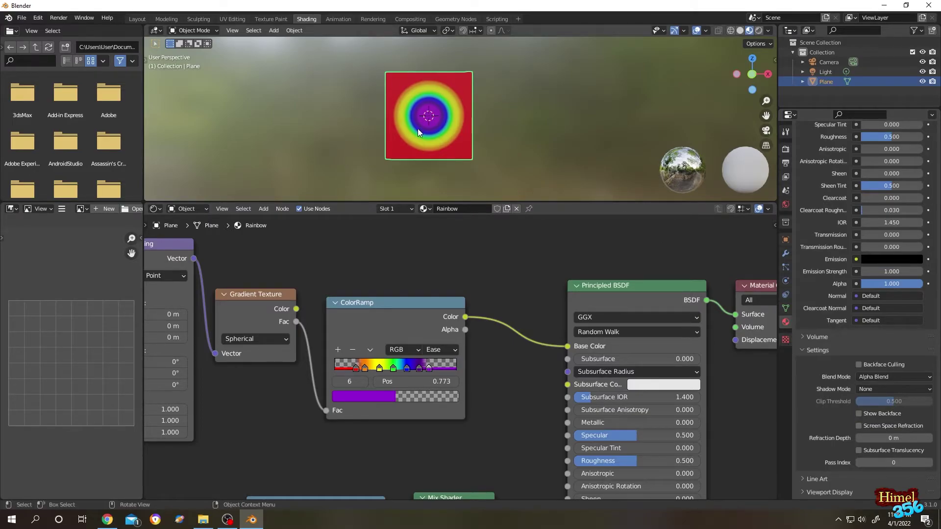
Connect the rainbow ColorRamp's Alpha output to the Principled BSDF Alpha input
middle_drag(498, 380, 439, 260)
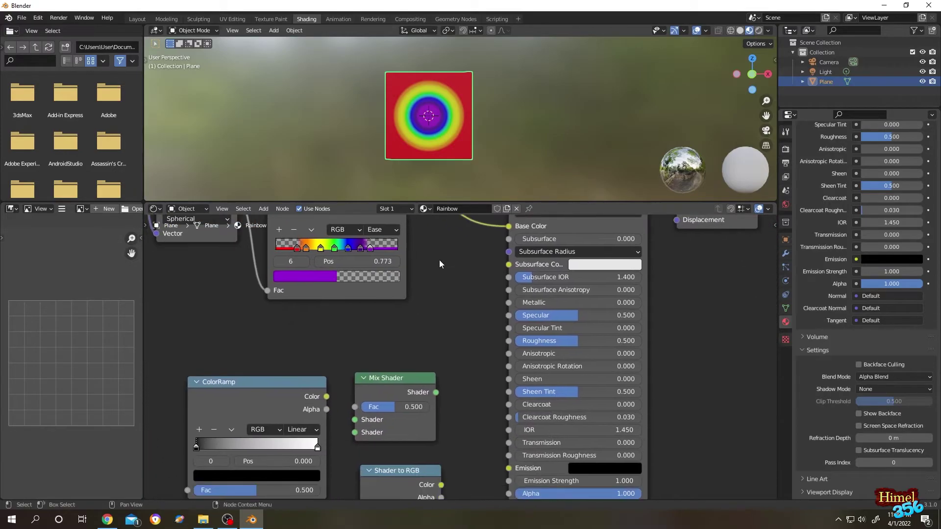
scroll(459, 313, down, 2)
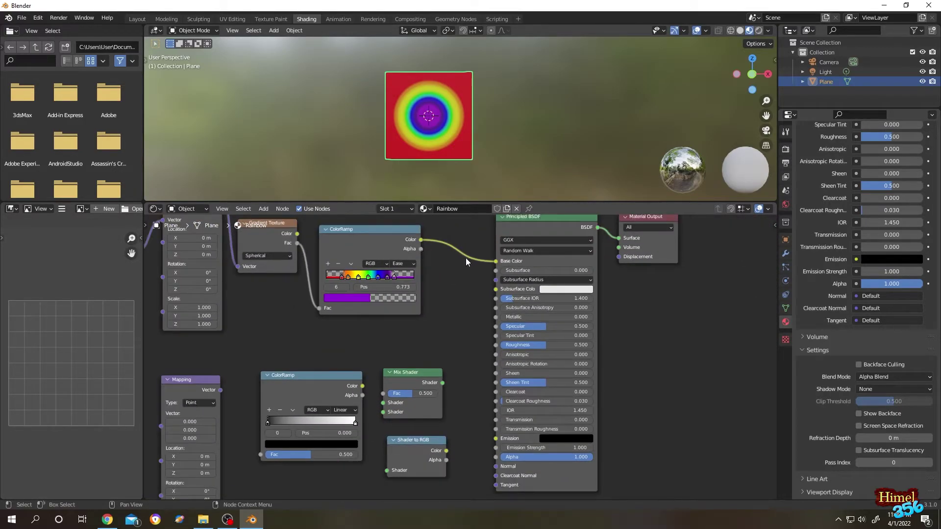
drag(421, 248, 496, 457)
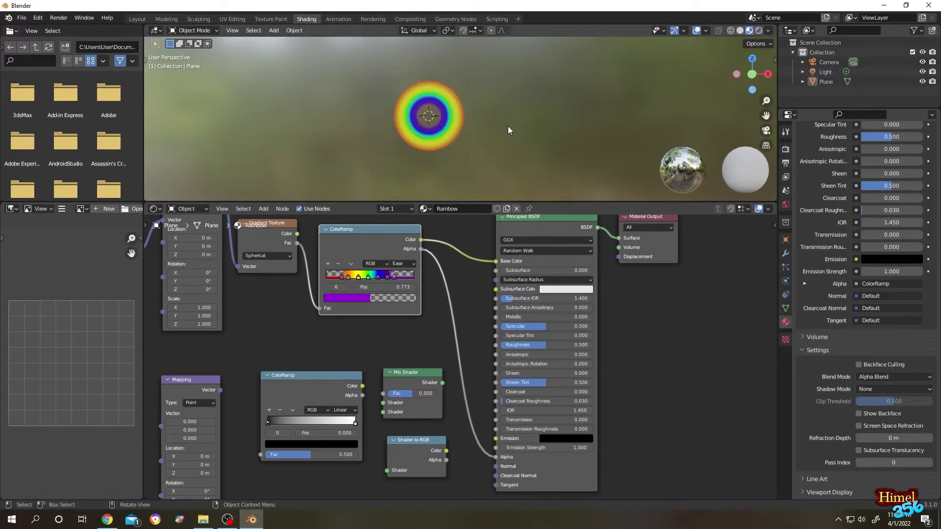
Recentre the ring in an enlarged 3D view and drag the orange stop to respace the bands
scroll(472, 129, up, 6)
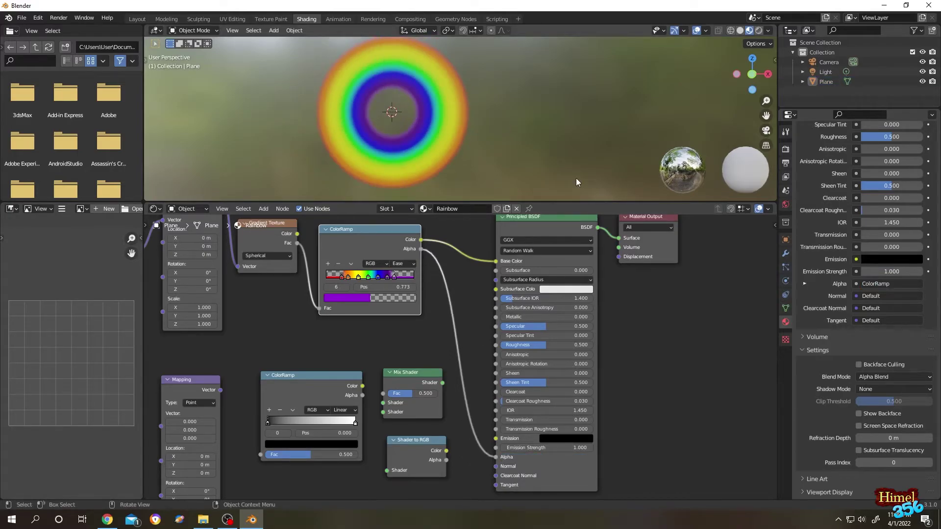
shift+middle_drag(460, 118, 514, 168)
drag(545, 202, 546, 226)
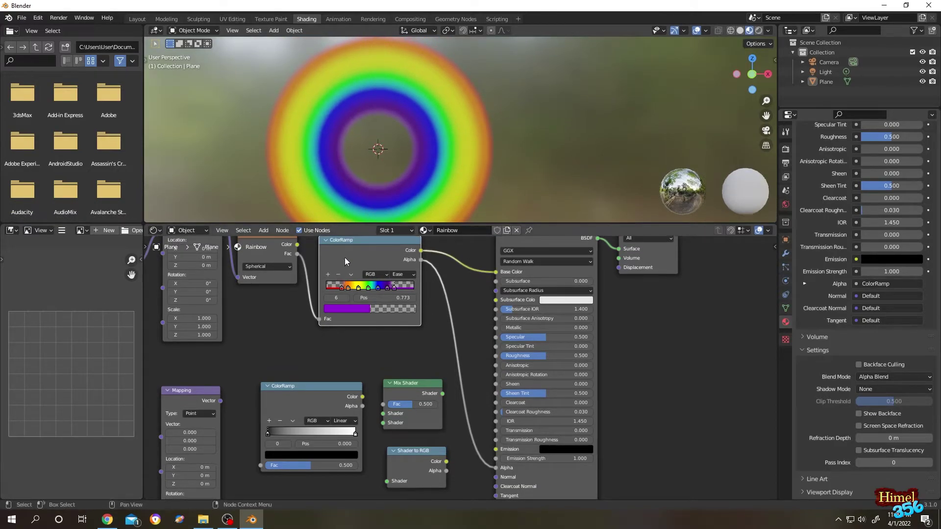
scroll(345, 257, up, 2)
middle_drag(405, 292, 425, 352)
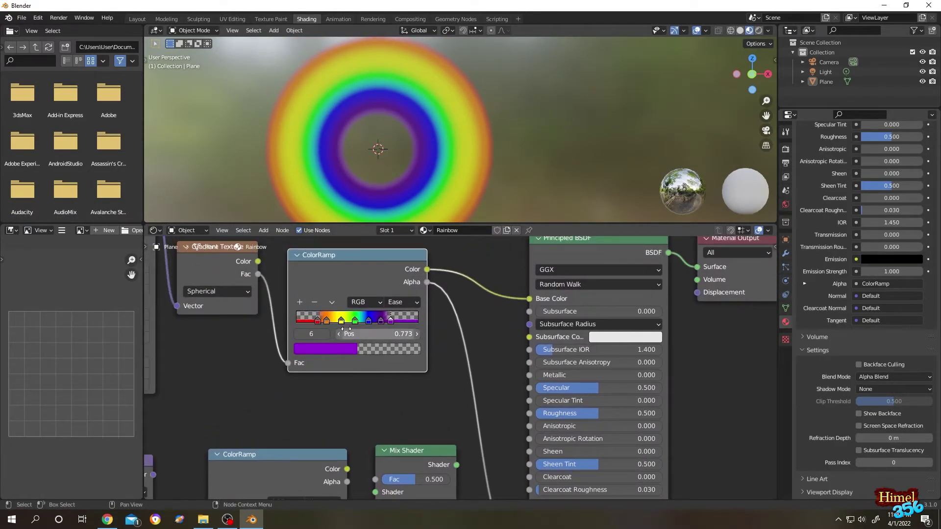
mouse_move(326, 320)
mouse_down()
mouse_move(329, 328)
mouse_move(346, 320)
mouse_up()
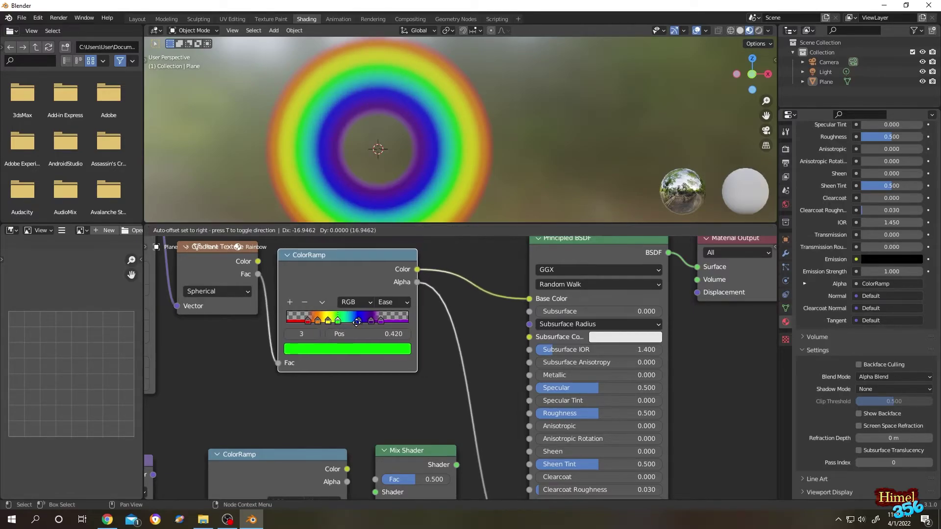
Undo the orange stop move back to 0.268 and zoom out on the ring and node tree
key(ctrl+z)
scroll(533, 160, down, 1)
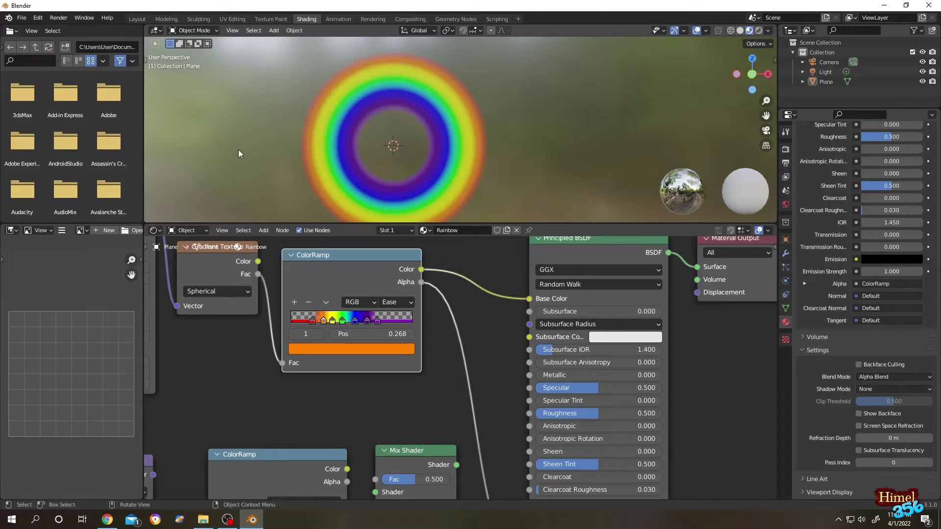
scroll(253, 147, down, 1)
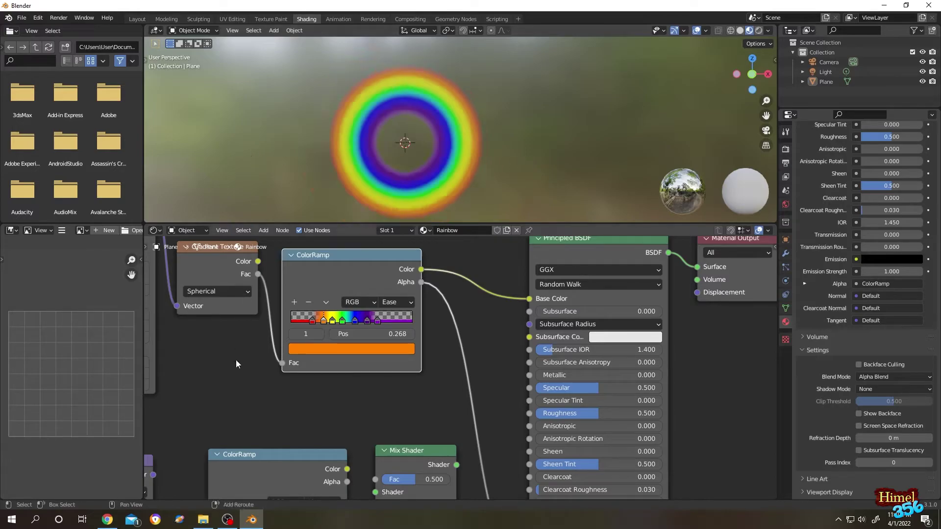
middle_drag(236, 359, 349, 399)
scroll(383, 387, down, 1)
scroll(372, 345, down, 1)
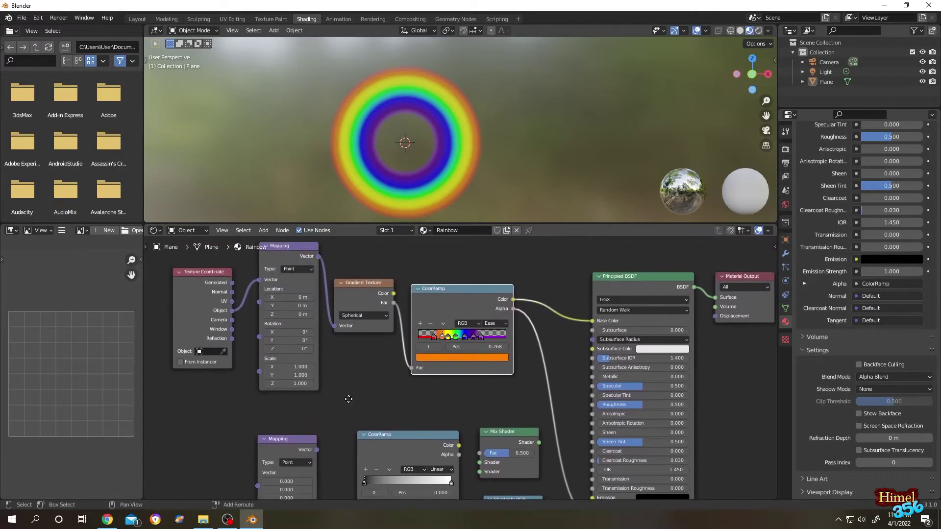
Wire Object coordinates through the lower Mapping into the lower ColorRamp Fac and preview its gradient
middle_drag(389, 427, 400, 372)
drag(242, 255, 265, 432)
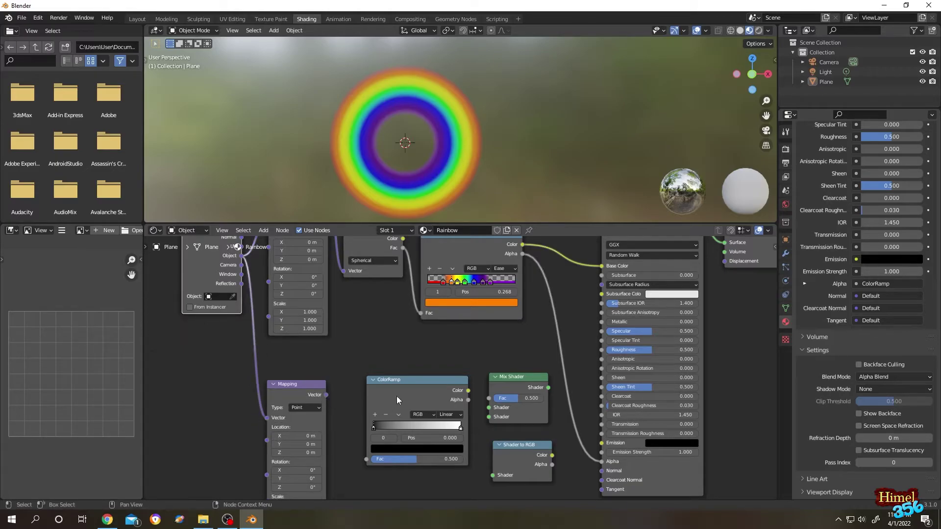
drag(325, 394, 363, 457)
scroll(423, 484, up, 3)
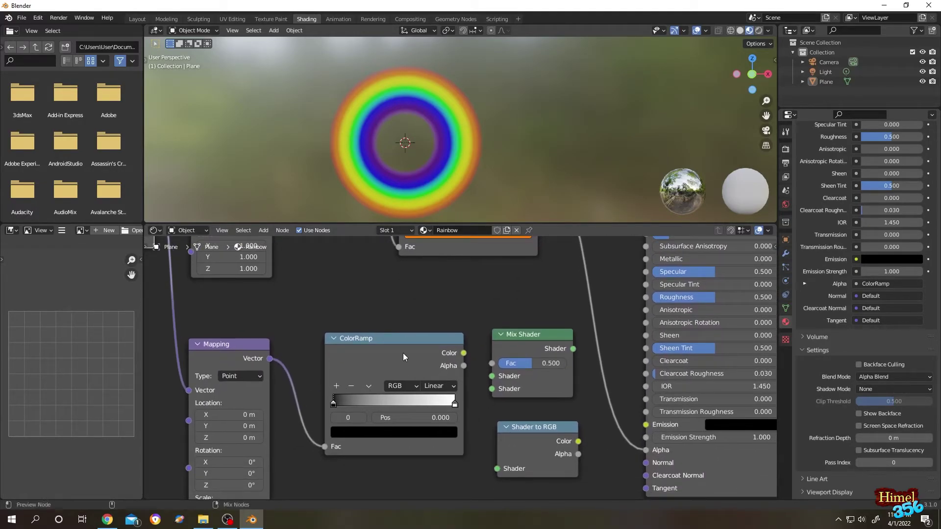
ctrl+shift+click(403, 353)
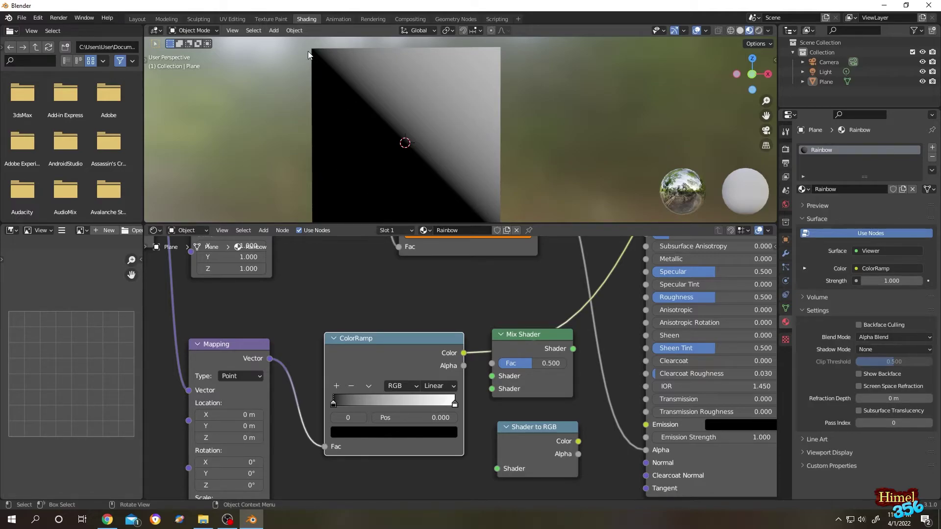
middle_drag(283, 380, 275, 326)
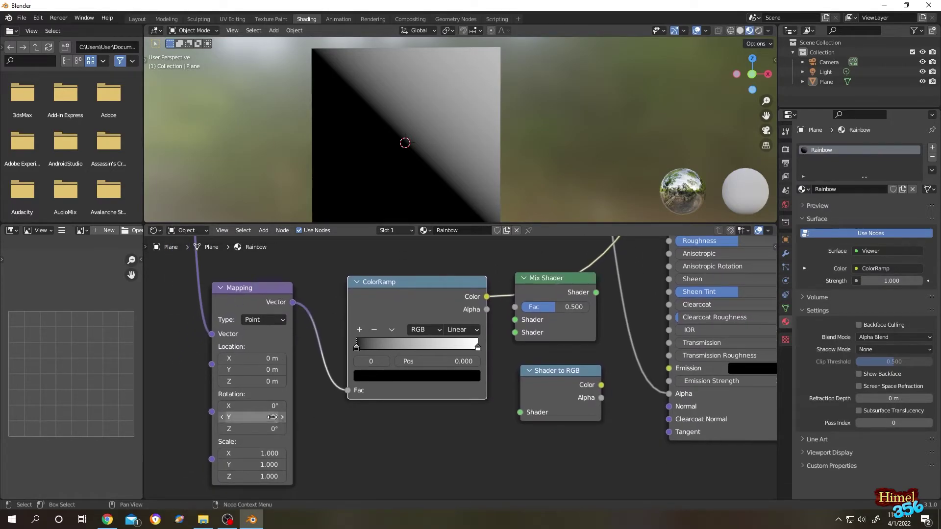
Set the lower Mapping node's Y rotation to 45°
mouse_move(271, 417)
mouse_down()
mouse_move(287, 416)
mouse_move(271, 417)
mouse_up()
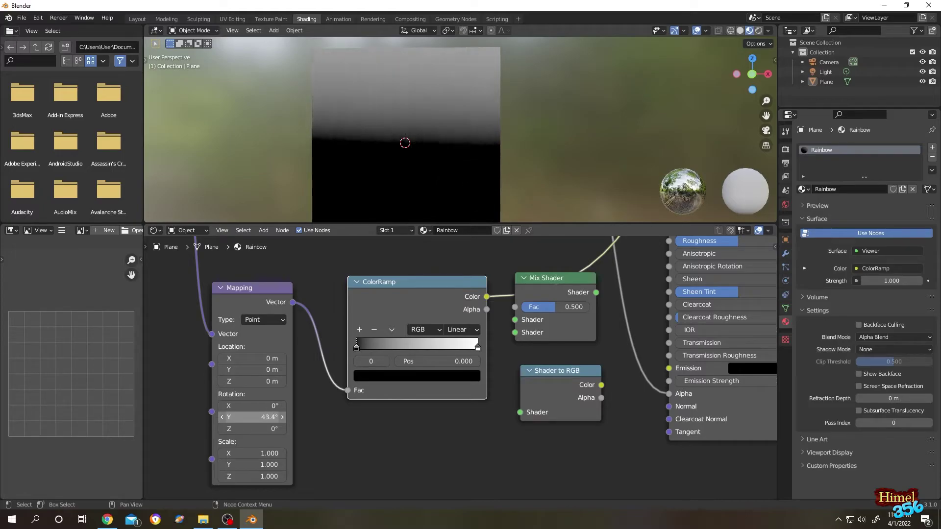
click(272, 417)
text(43d)
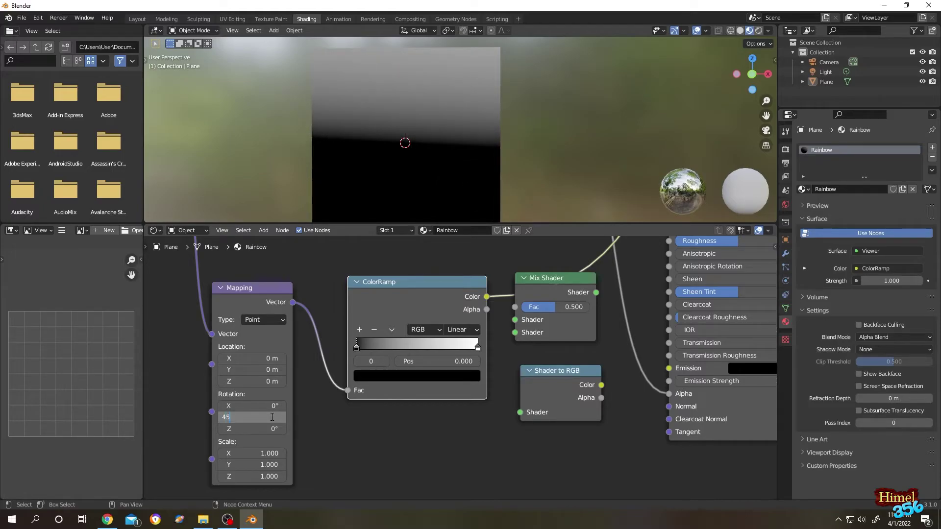
key(Return)
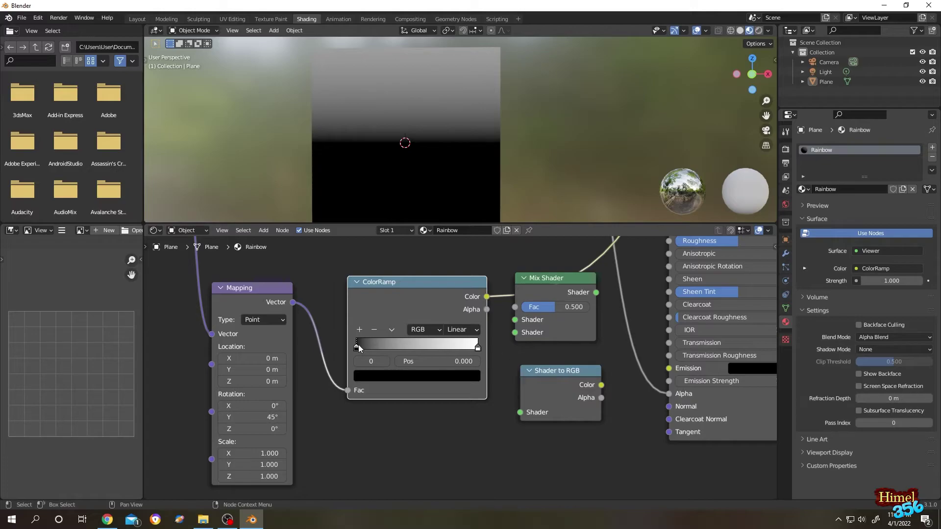
Make the lower ColorRamp's black stop fully transparent with alpha 0
click(355, 348)
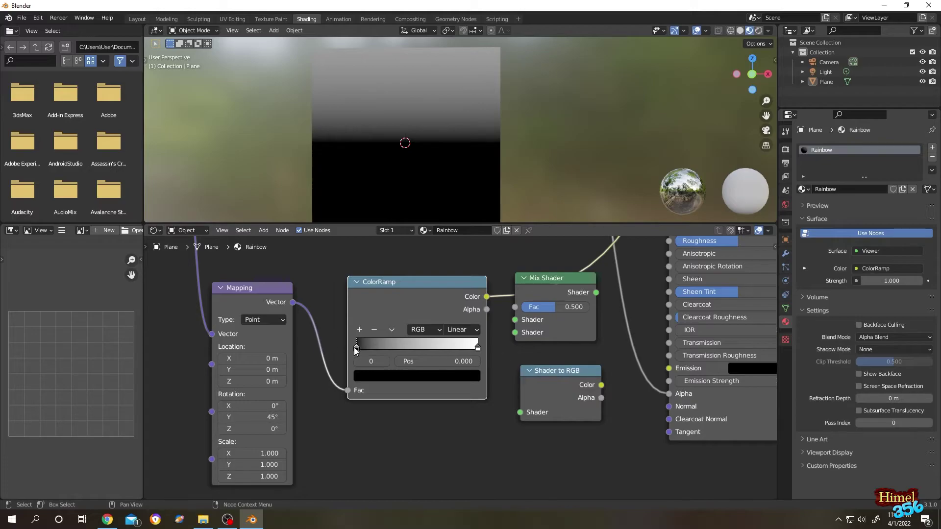
click(429, 376)
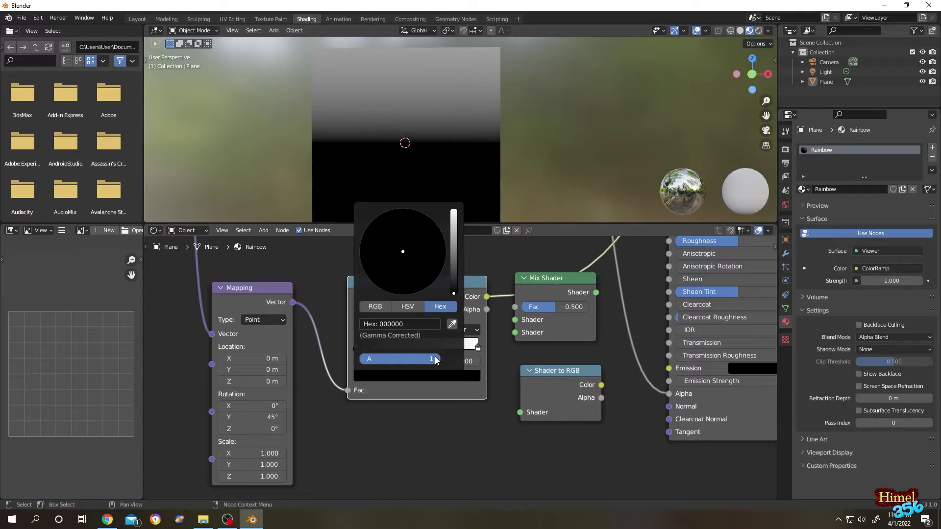
drag(436, 360, 360, 361)
scroll(575, 301, up, 1)
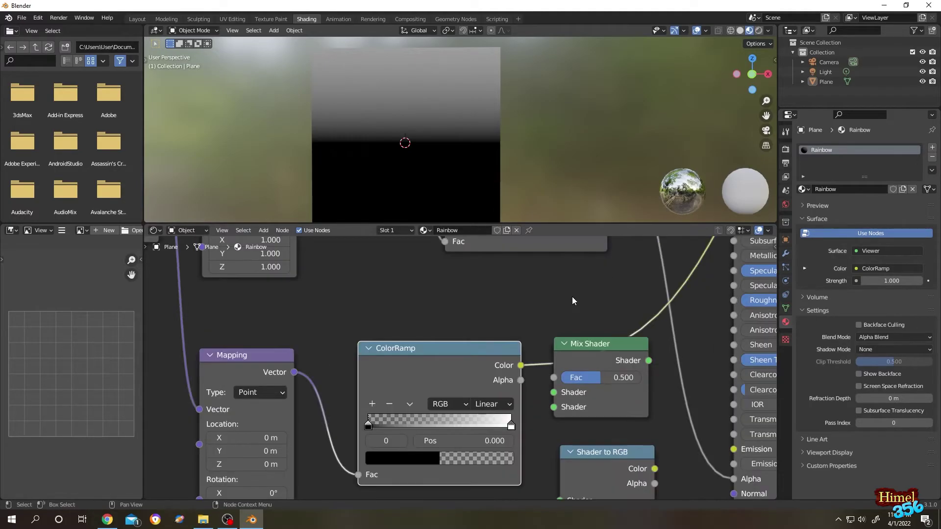
middle_drag(574, 301, 459, 376)
scroll(459, 375, down, 2)
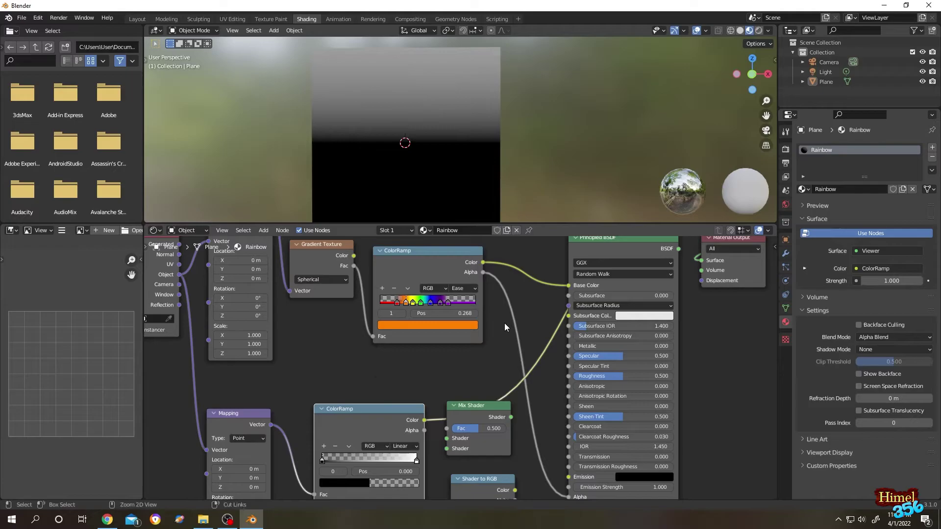
Preview the rainbow ramp's colour and alpha, then the lower gradient, on the plane
ctrl+shift+click(450, 273)
ctrl+shift+click(451, 272)
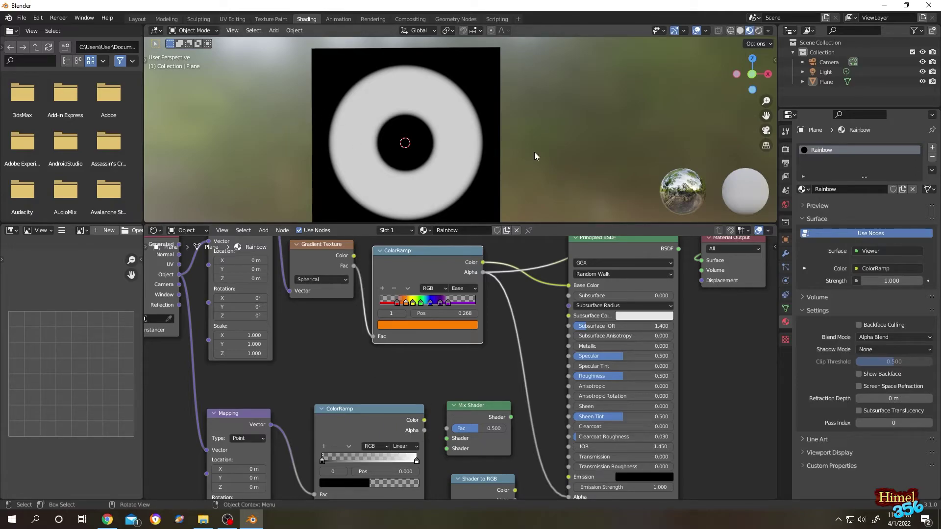
ctrl+shift+click(368, 414)
Move the rainbow alpha link from the BSDF Alpha to the Mix Shader factor and preview it
scroll(469, 361, down, 1)
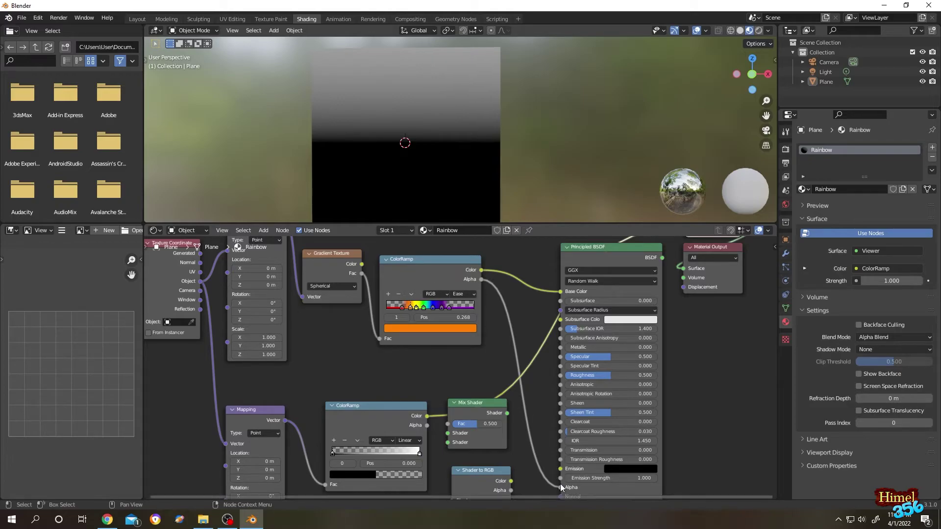
drag(560, 488, 534, 451)
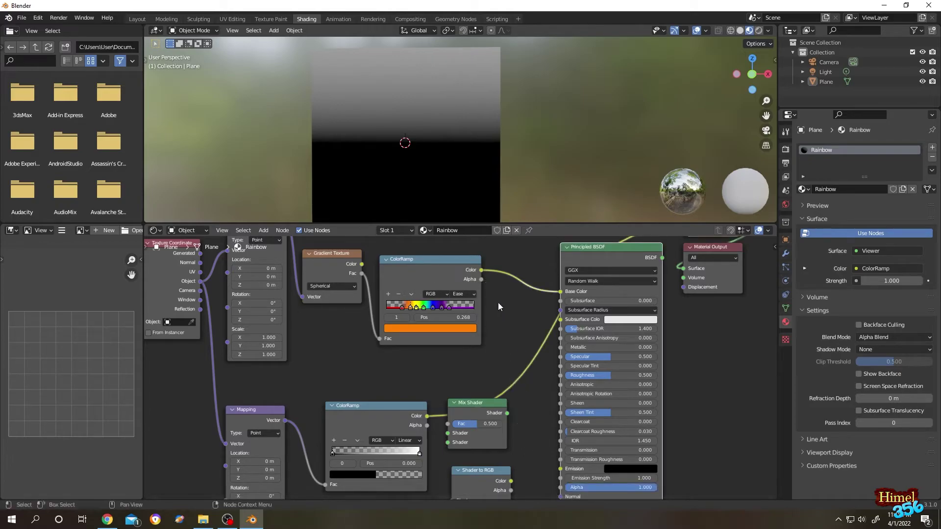
drag(481, 279, 444, 445)
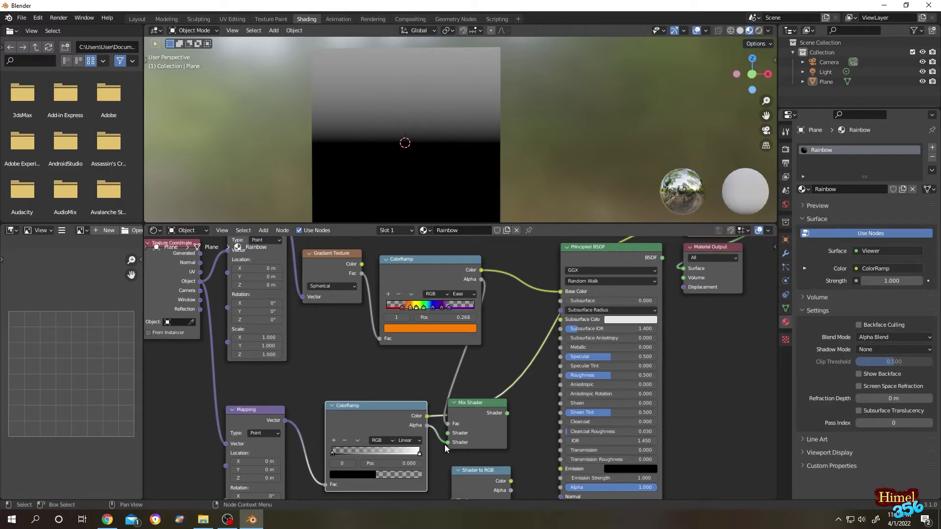
ctrl+shift+click(493, 427)
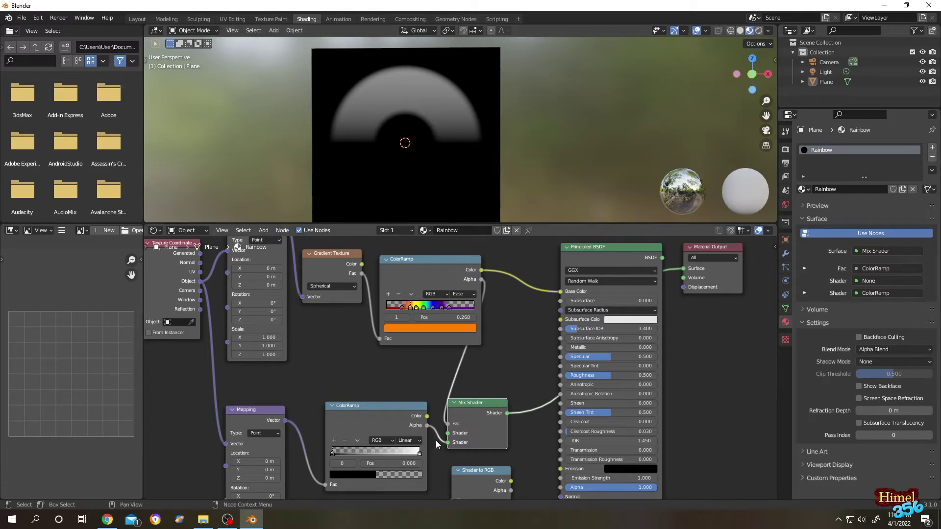
Change the lower ColorRamp's interpolation from Linear to Ease
click(410, 443)
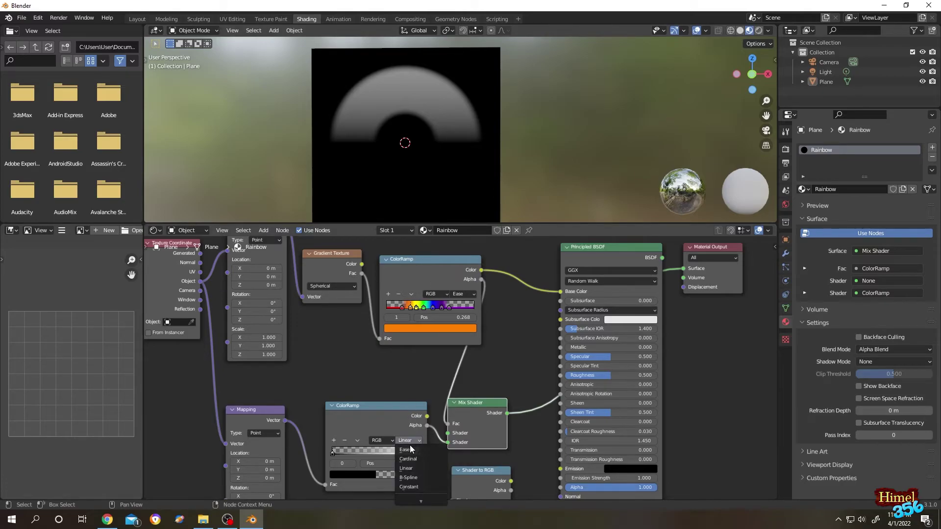
click(412, 450)
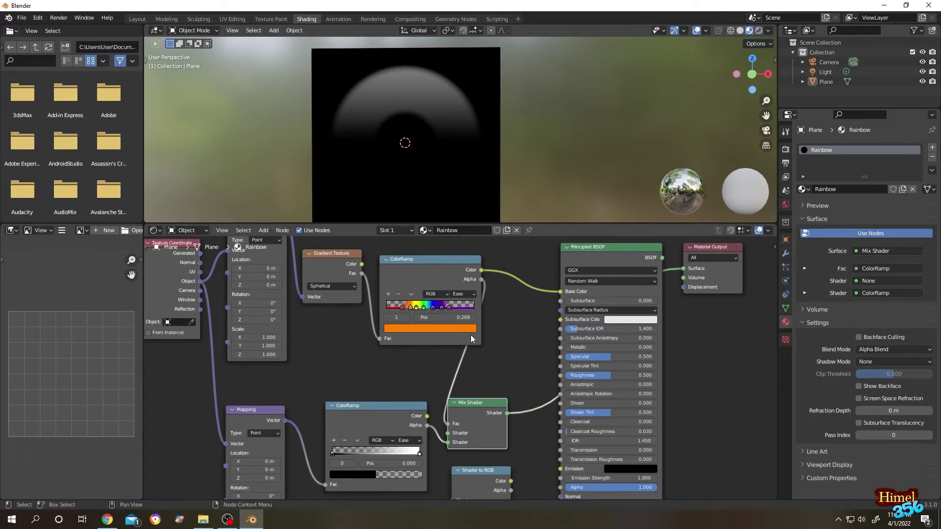
scroll(471, 335, up, 1)
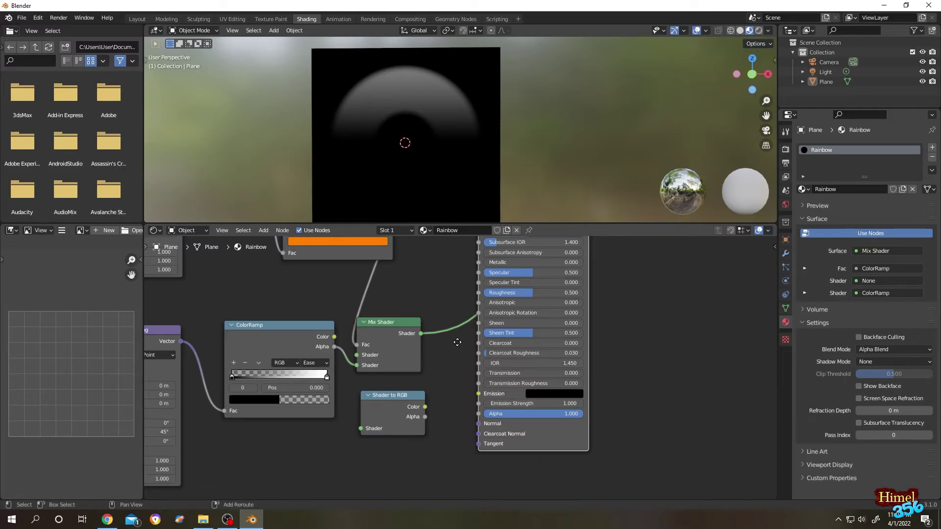
Feed the Mix Shader into Shader to RGB and restore the Principled BSDF as the material output
middle_drag(457, 342, 433, 371)
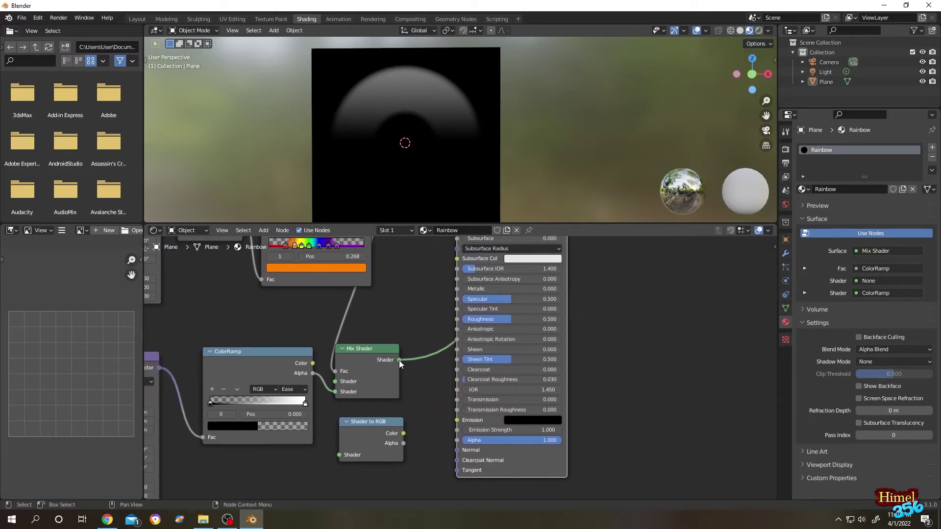
drag(399, 360, 337, 454)
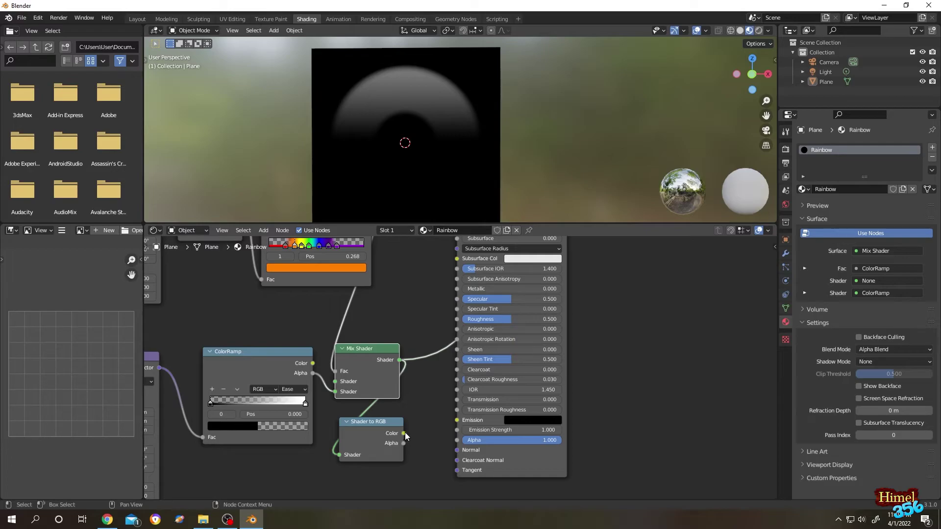
shift+middle_drag(431, 433, 625, 366)
ctrl+shift+click(551, 262)
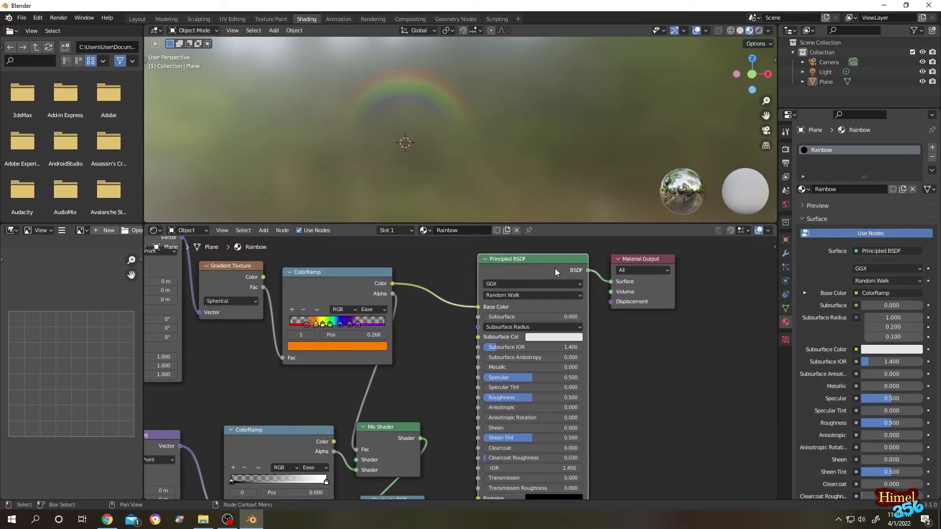
key(Home)
mouse_move(432, 142)
middle_down()
mouse_move(412, 120)
mouse_move(425, 142)
middle_up()
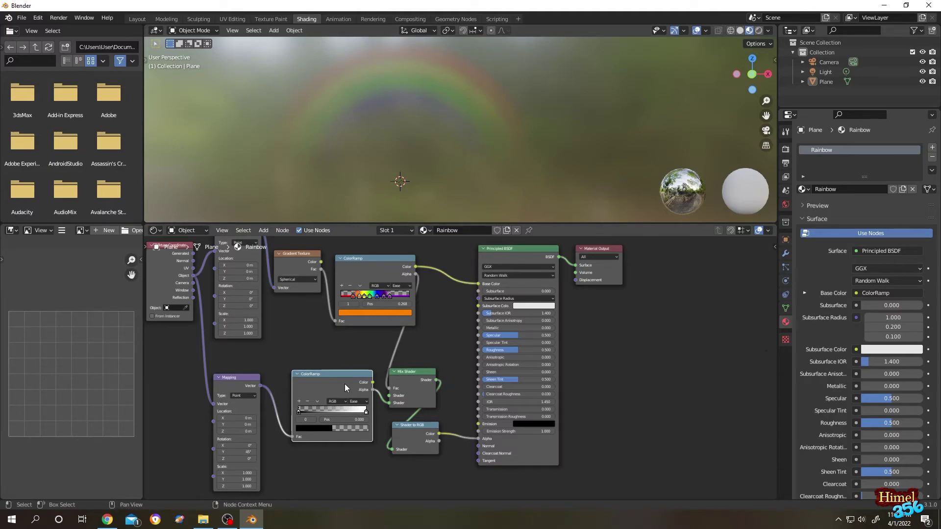
Move the lower ColorRamp's white stop to position 0.314
scroll(345, 383, up, 3)
scroll(358, 407, down, 1)
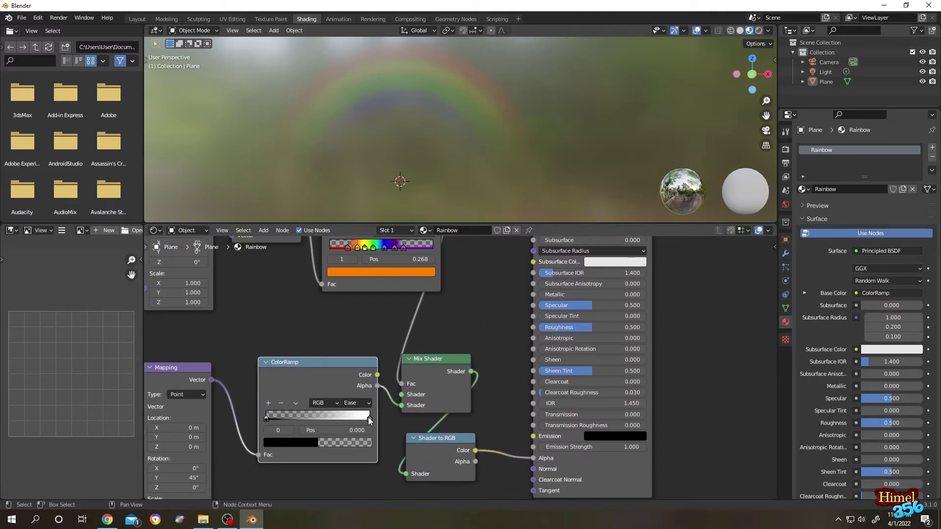
drag(369, 416, 293, 421)
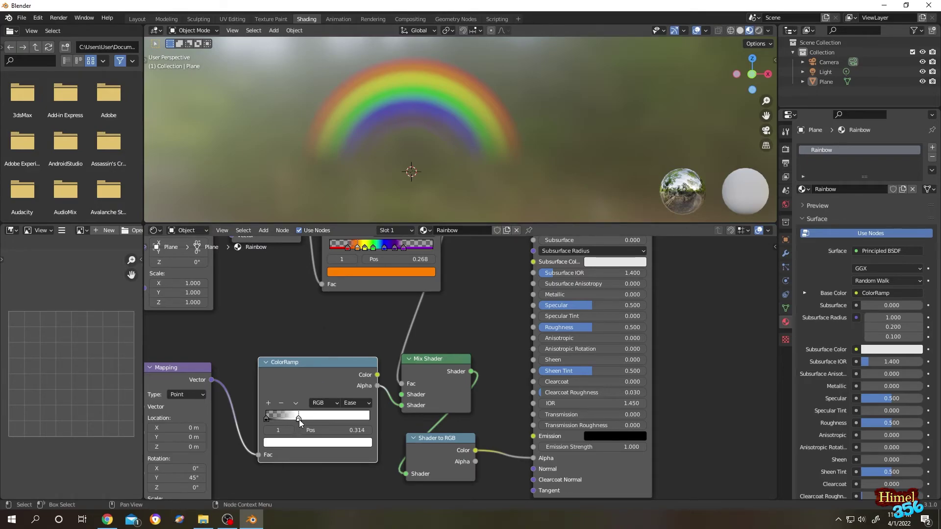
Set the white stop's alpha to 0.7 and enlarge the node editor to show the whole graph
click(334, 442)
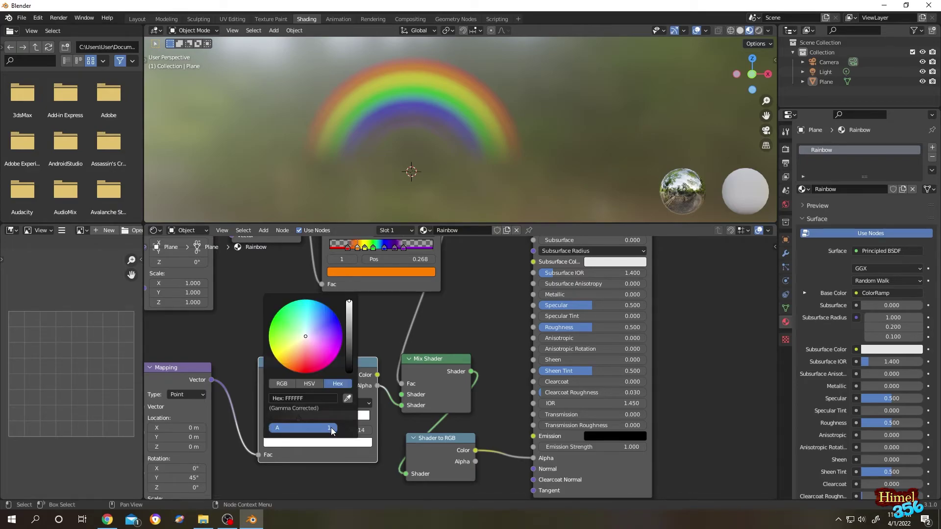
click(331, 428)
text(0.7)
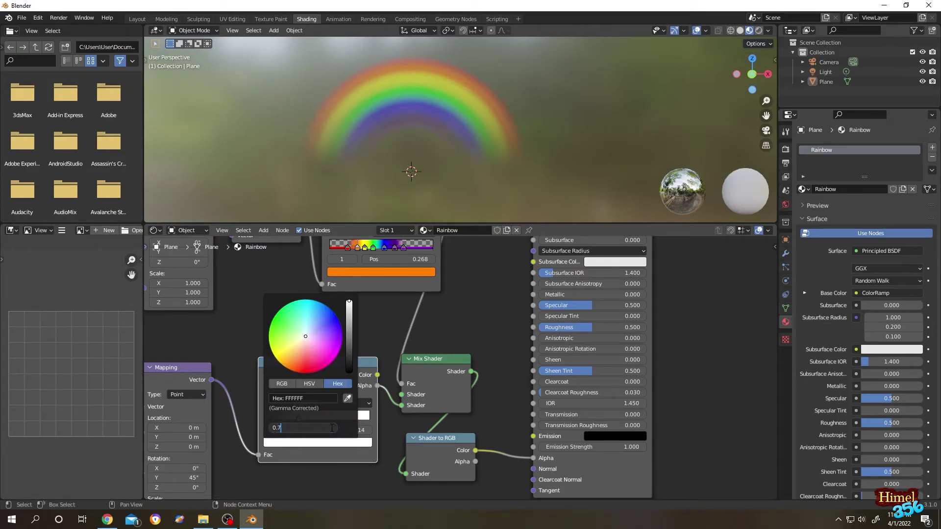
key(Return)
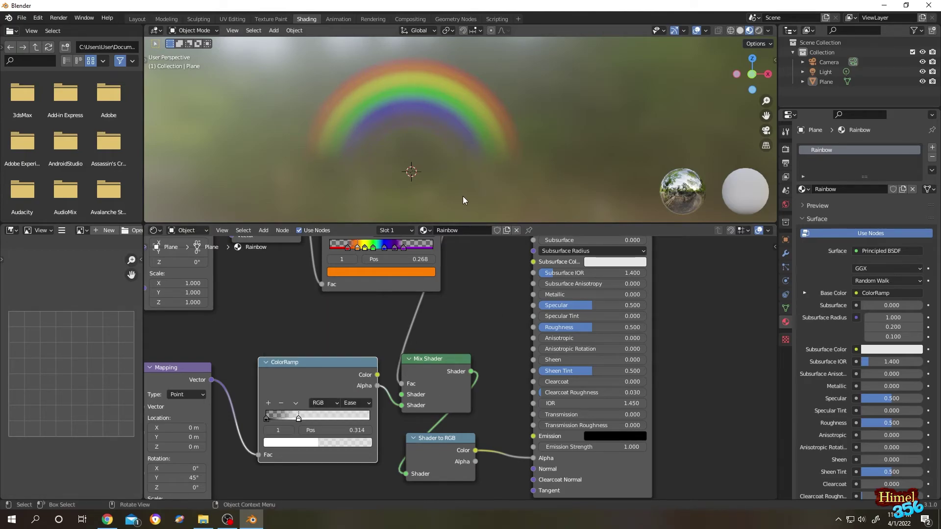
drag(478, 223, 478, 101)
middle_drag(464, 183, 516, 227)
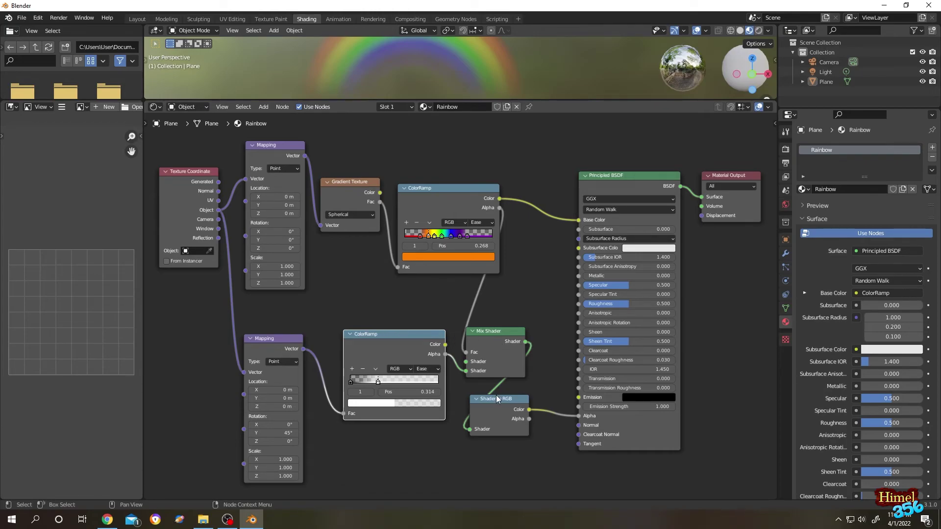
click(188, 107)
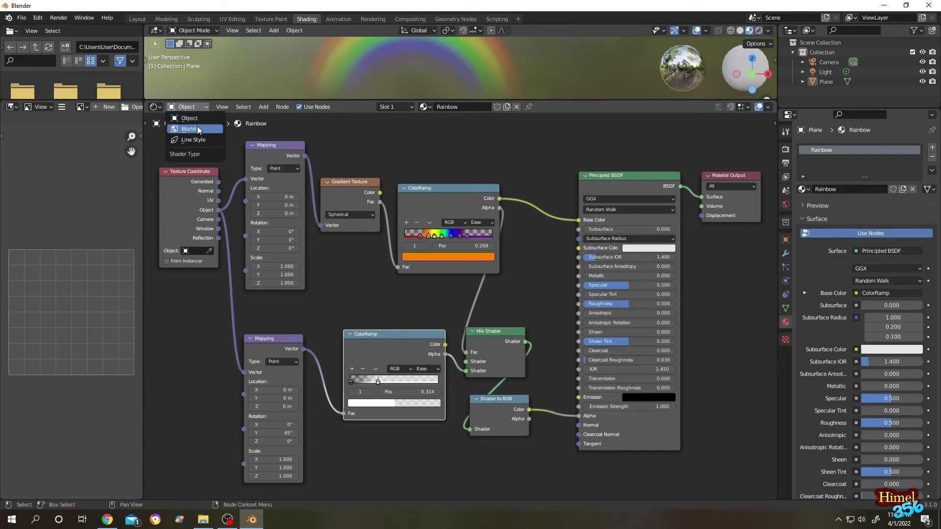
Switch the node editor to World and check the Node Wrangler add-on in Preferences
click(198, 130)
click(38, 18)
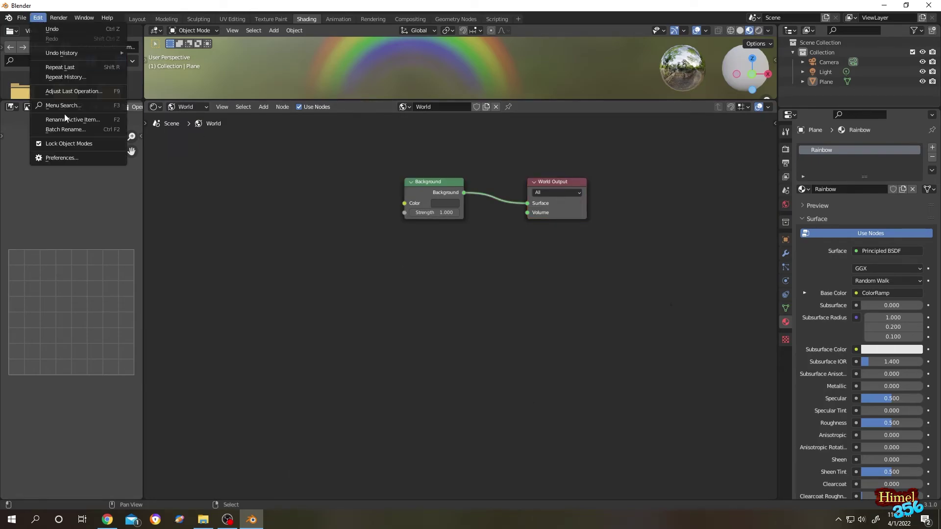
click(68, 156)
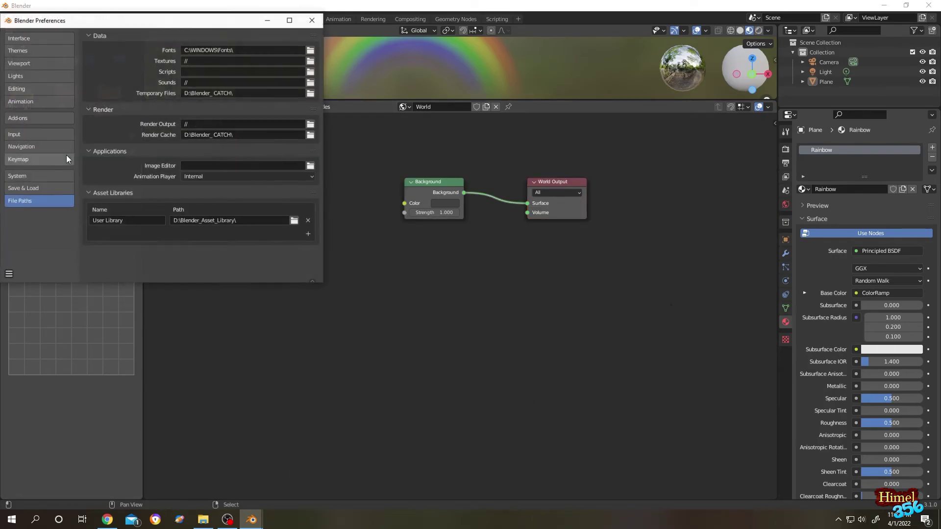
click(25, 118)
click(280, 51)
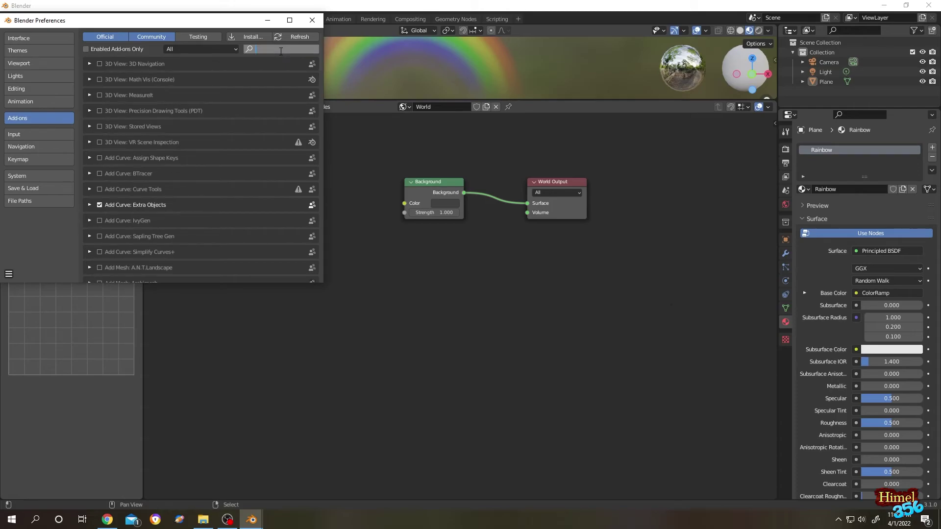
text(node)
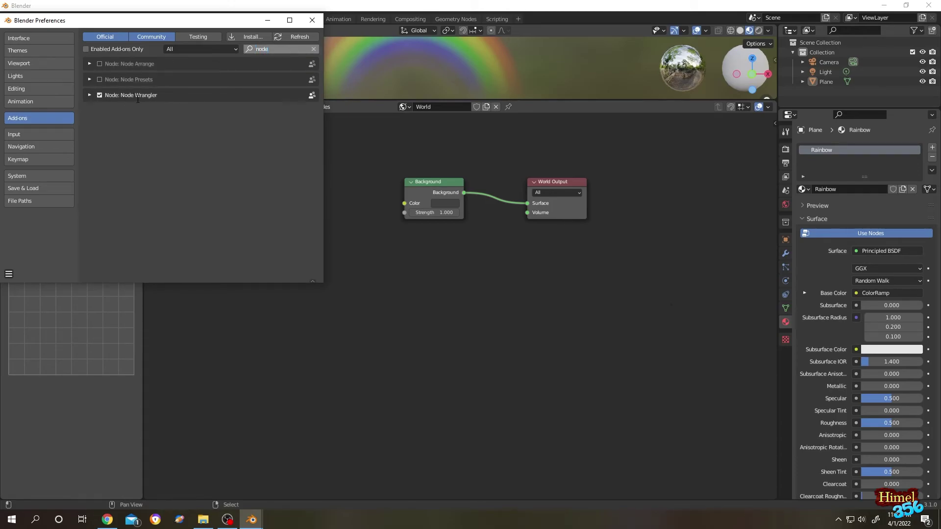
click(313, 20)
Add Texture Coordinate, Mapping and Environment Texture nodes to the Background with Ctrl+T
click(435, 184)
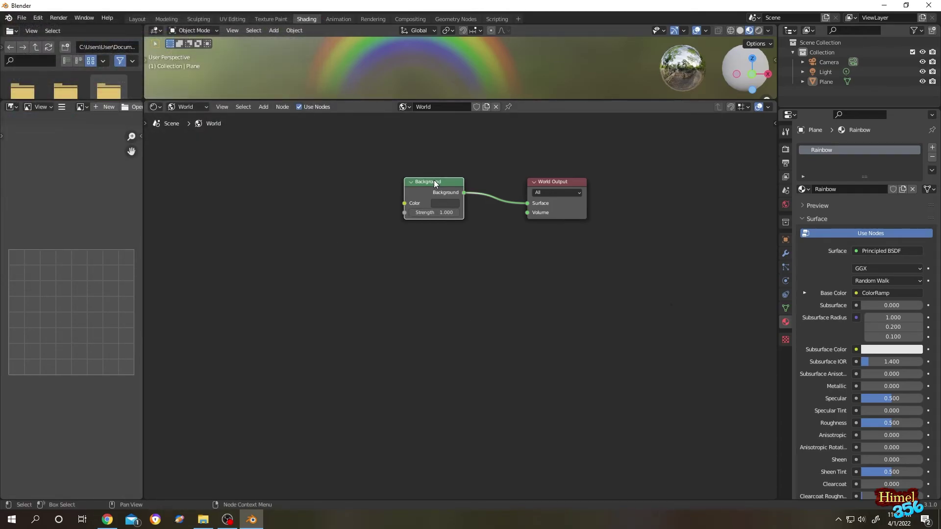
key(ctrl)
key(ctrl+t)
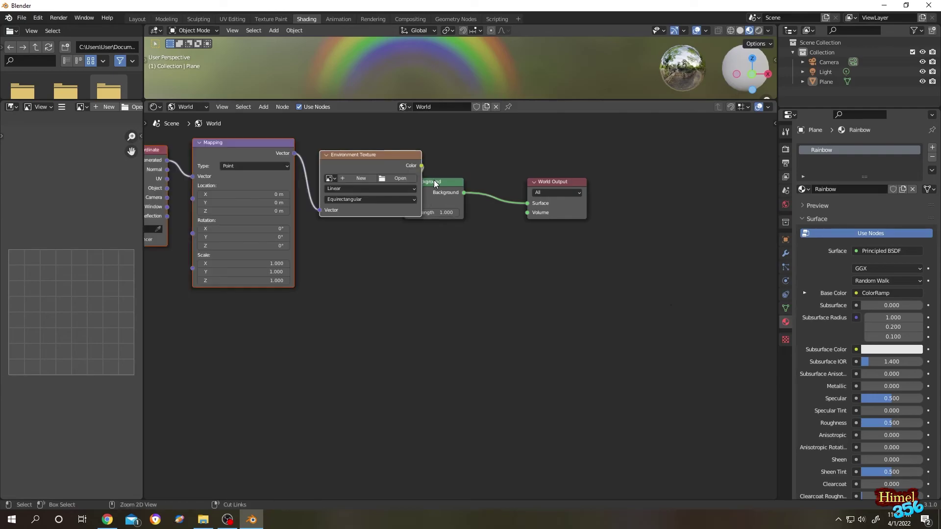
Load sunrise.exr from Blender 3.1's datafiles\studiolights\world folder into the Environment Texture
click(398, 178)
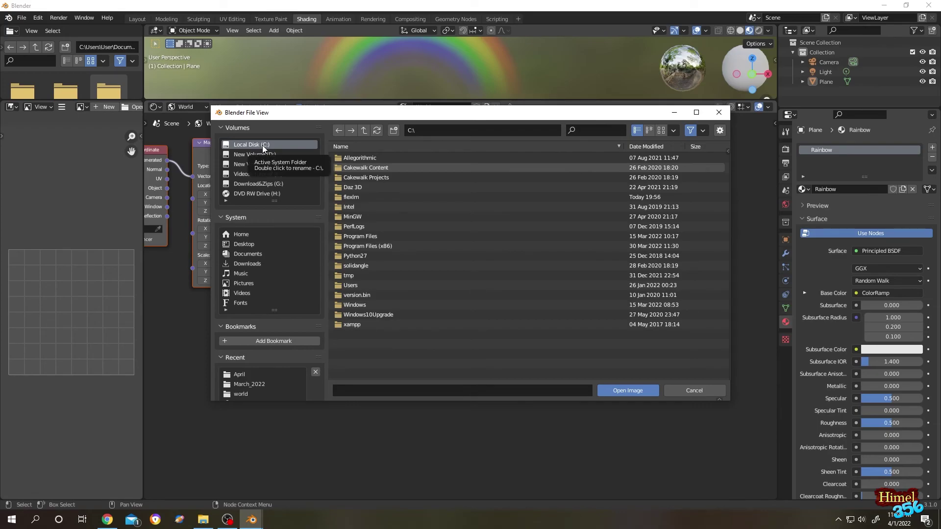
double_click(359, 237)
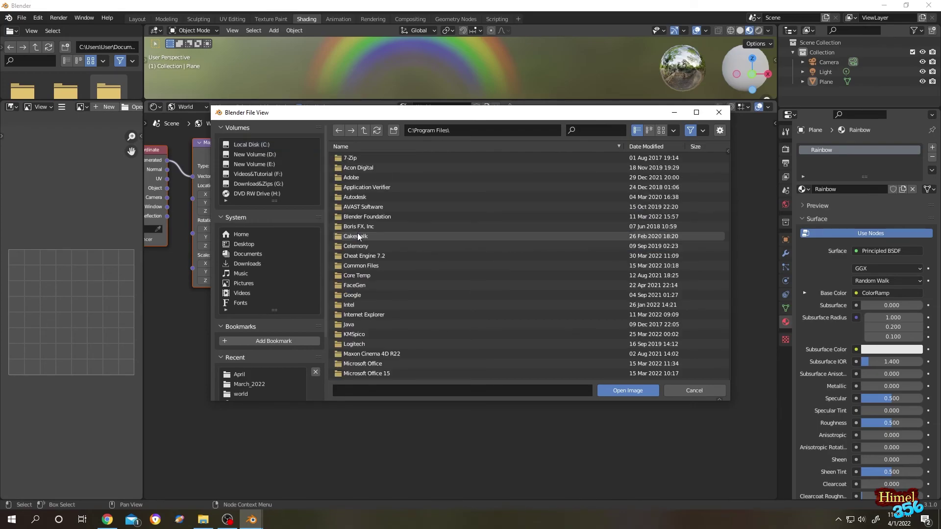
double_click(372, 216)
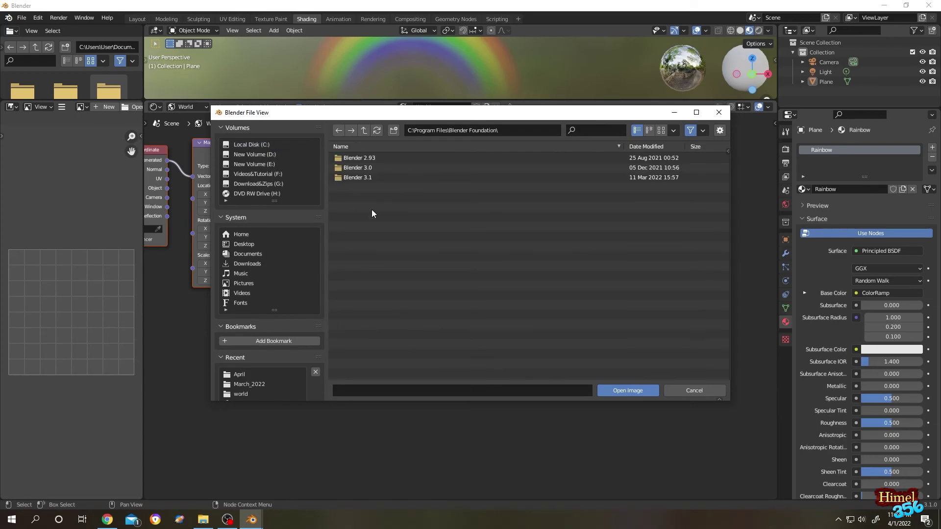
double_click(361, 178)
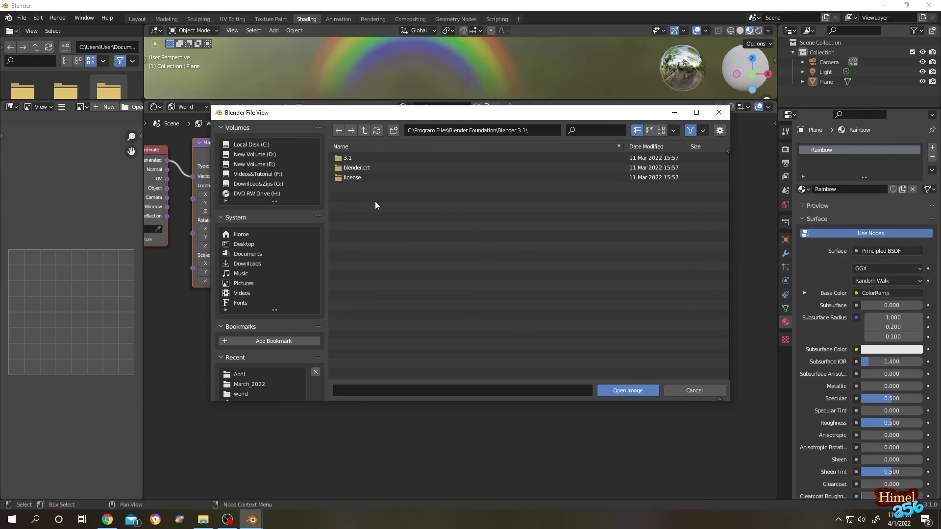
click(359, 158)
double_click(359, 158)
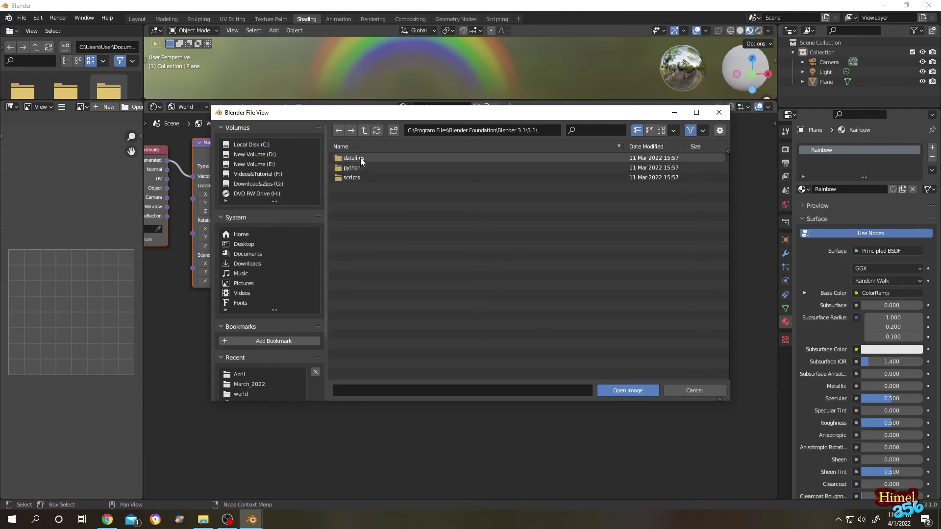
double_click(360, 158)
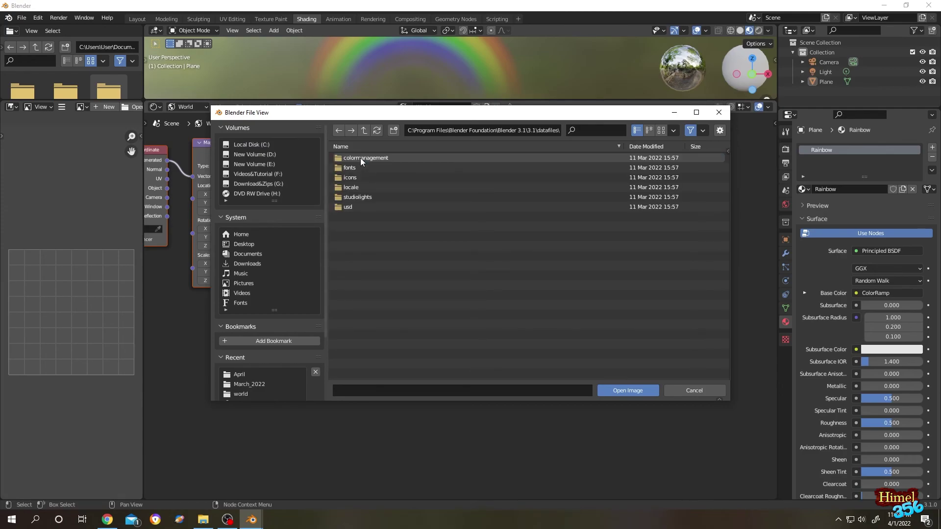
double_click(358, 197)
double_click(361, 178)
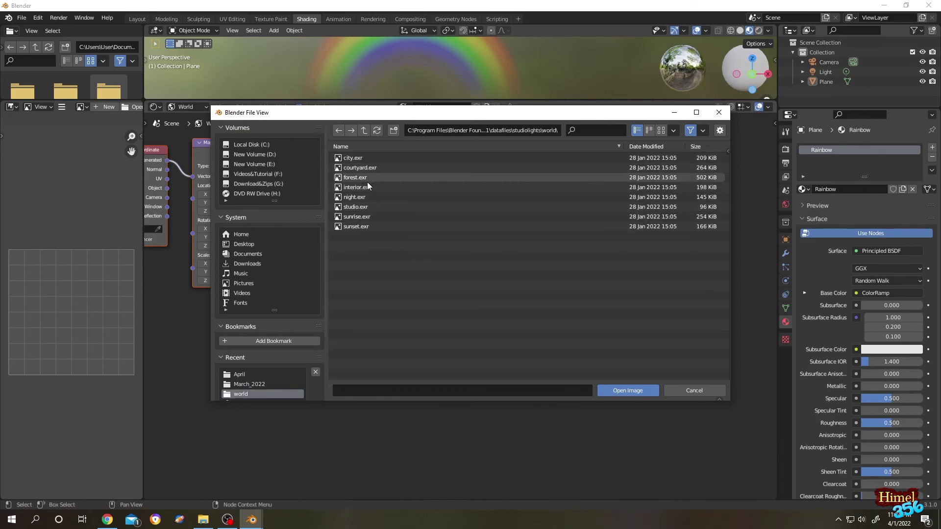
double_click(361, 217)
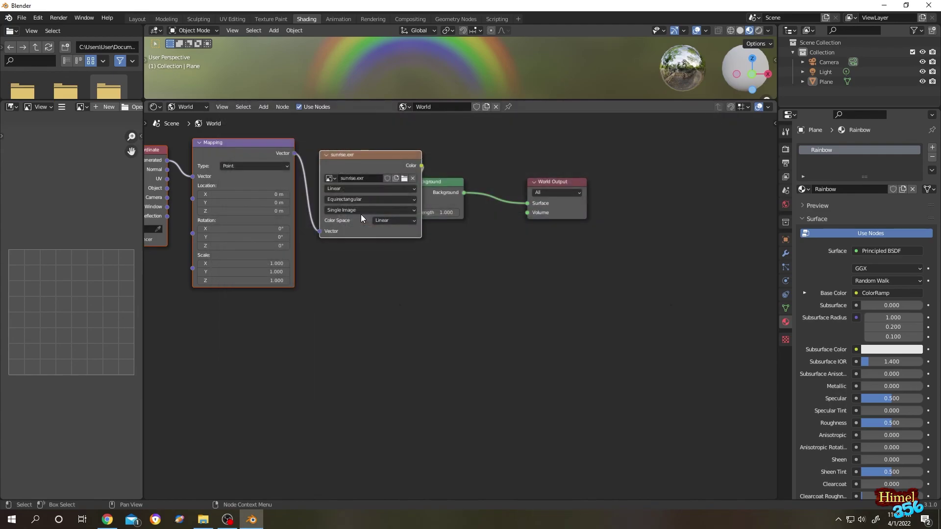
In the Layout workspace, view the rainbow through the scene camera with overlays hidden and zoom to frame it
click(137, 19)
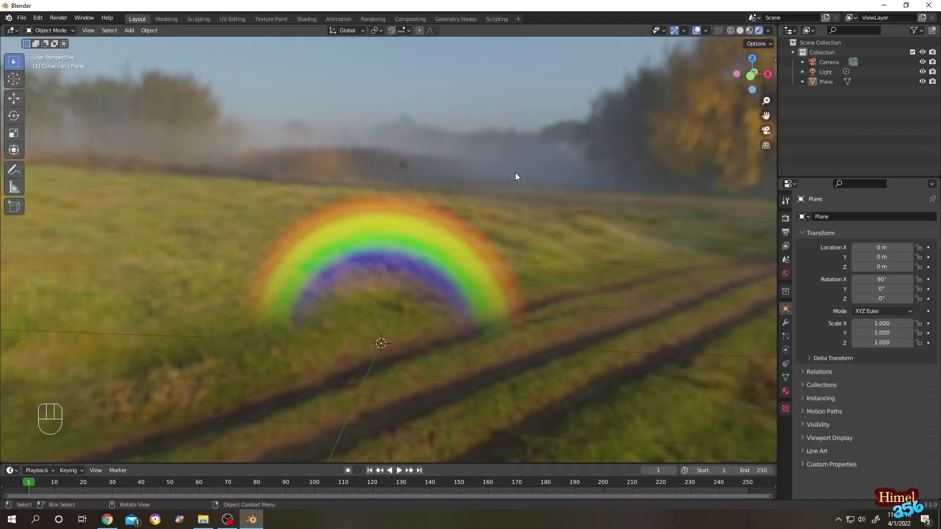
scroll(498, 207, up, 2)
middle_drag(498, 221, 510, 196)
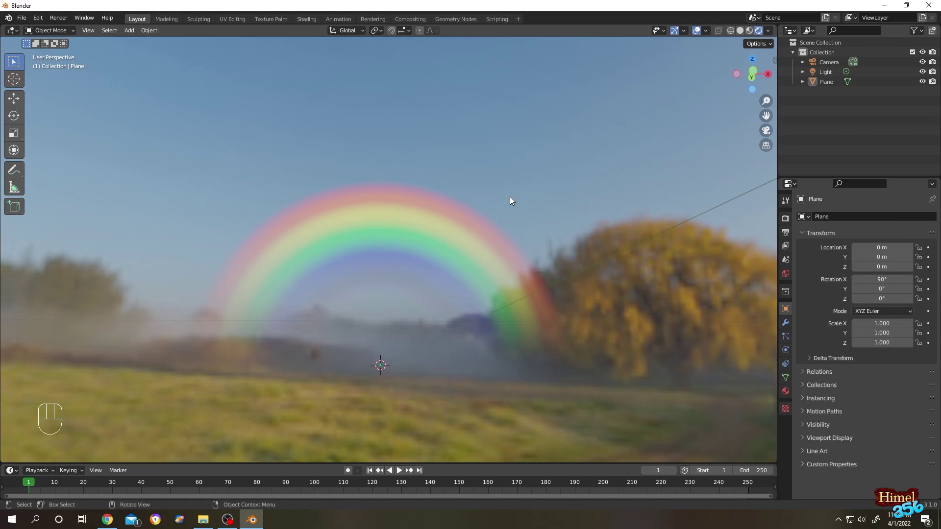
key(KP_0)
key(shift+alt+z)
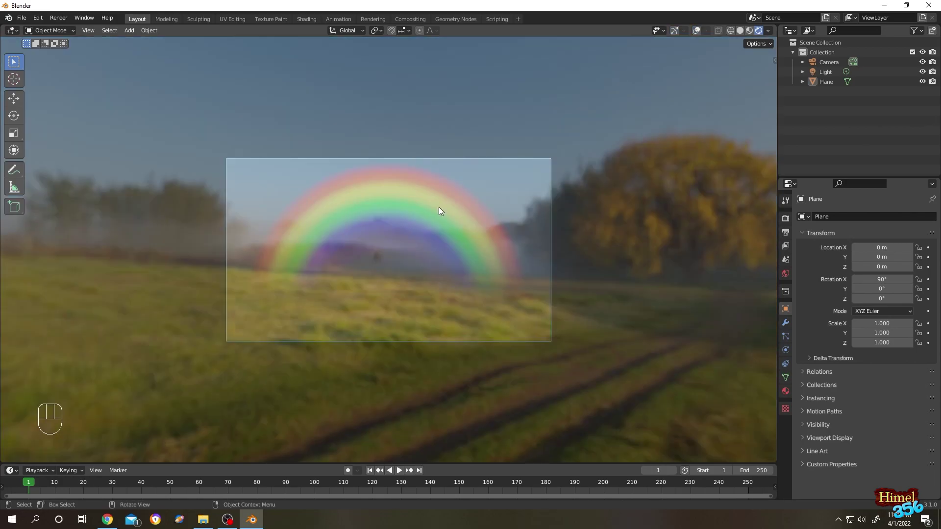
scroll(439, 207, up, 2)
scroll(439, 206, up, 1)
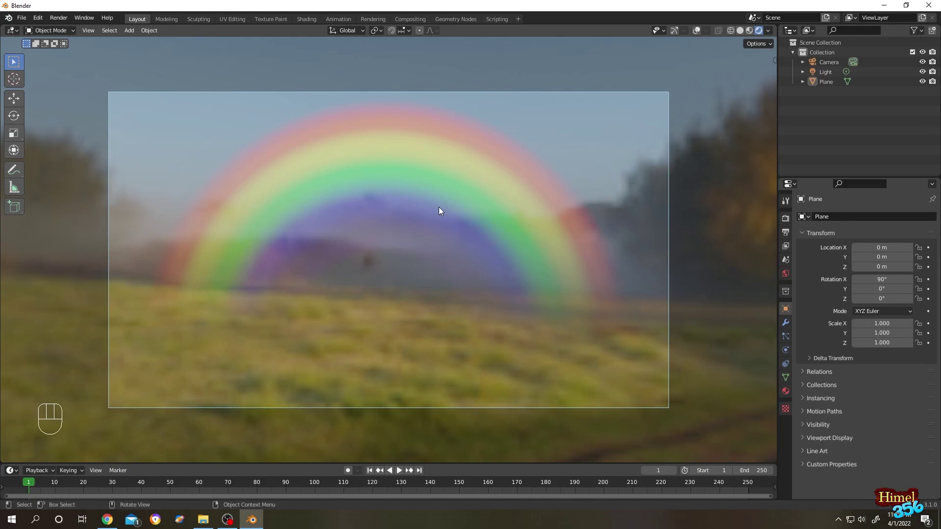
scroll(439, 207, down, 1)
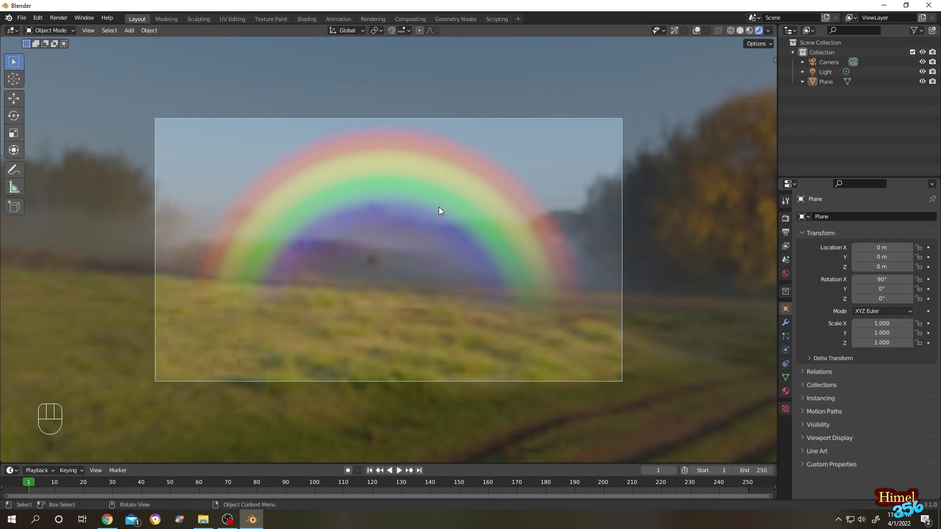